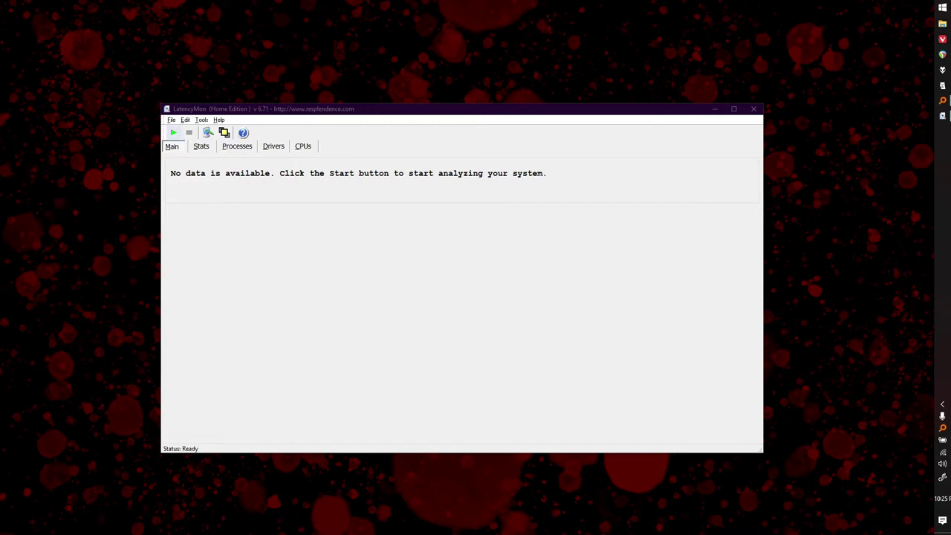
# - Start the latency analysis and examine the execution times of the ACPI.sys driver in the driver list
pyautogui.click(173, 132)
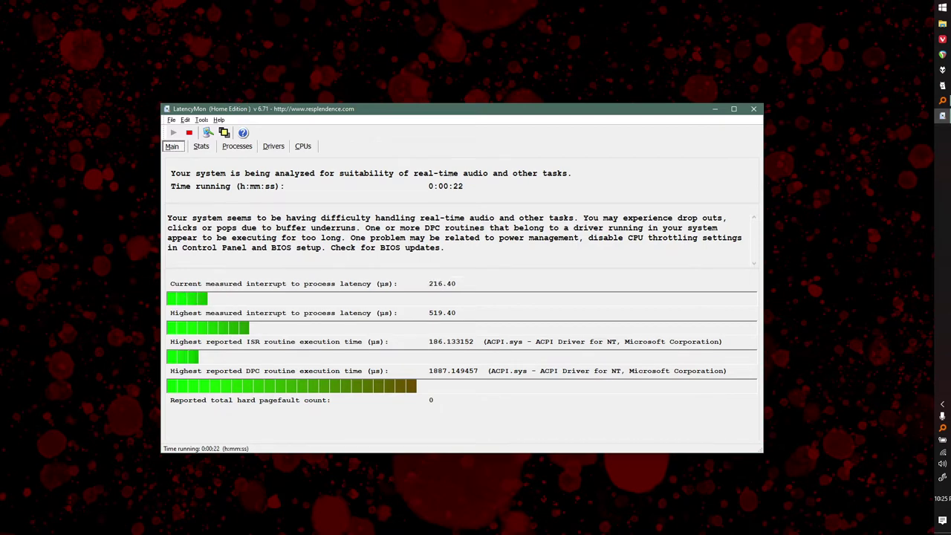
pyautogui.click(273, 146)
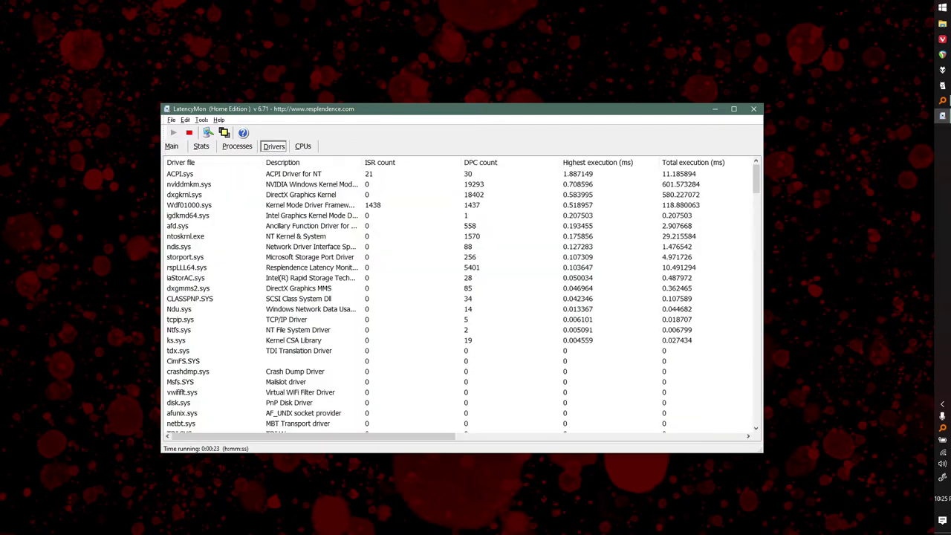
pyautogui.click(292, 174)
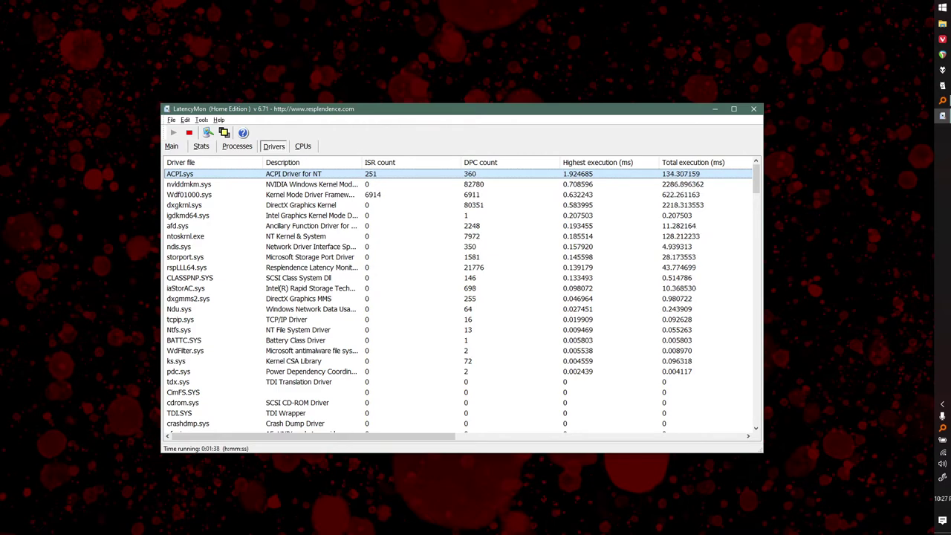
# - Open Device Manager from the desktop and enlarge its window to show more of the device tree
pyautogui.press('super+d')
pyautogui.press('super')
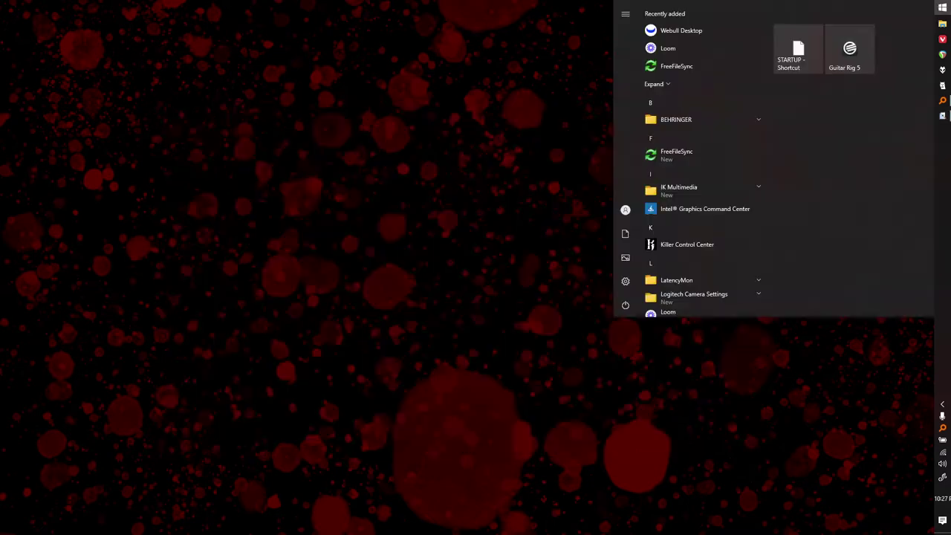
pyautogui.write('device manager')
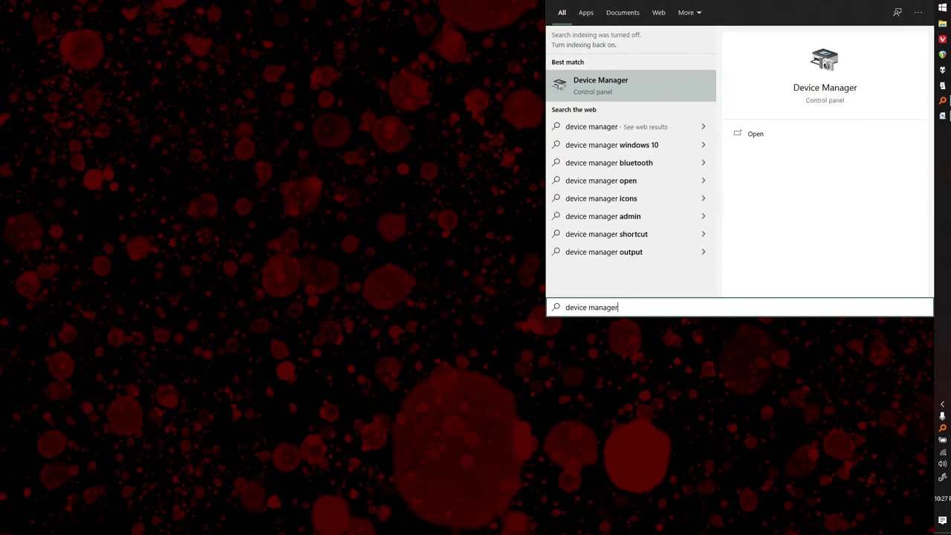
pyautogui.press('Return')
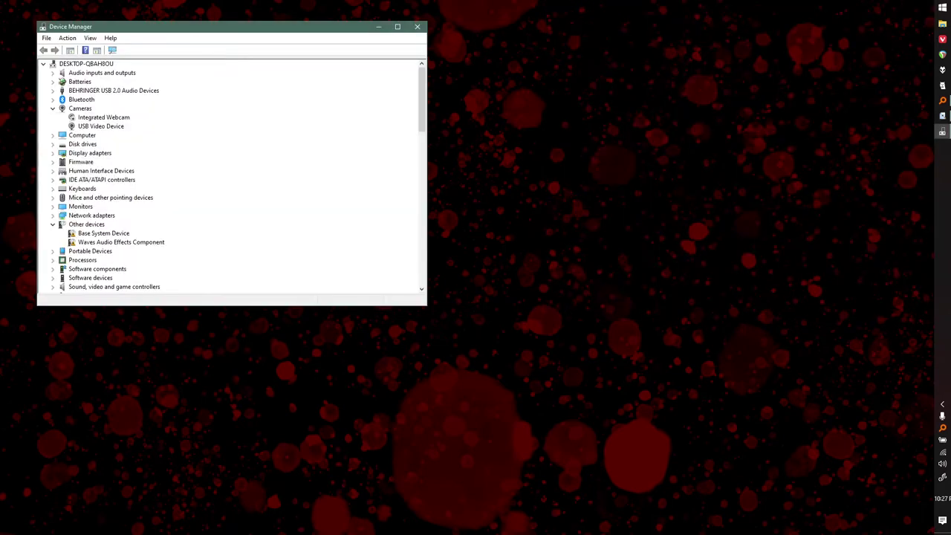
pyautogui.moveTo(427, 306); pyautogui.dragTo(444, 533)
# - Uninstall the Microsoft ACPI-Compliant Control Method Battery and the ACPI Processor Aggregator
pyautogui.click(52, 61)
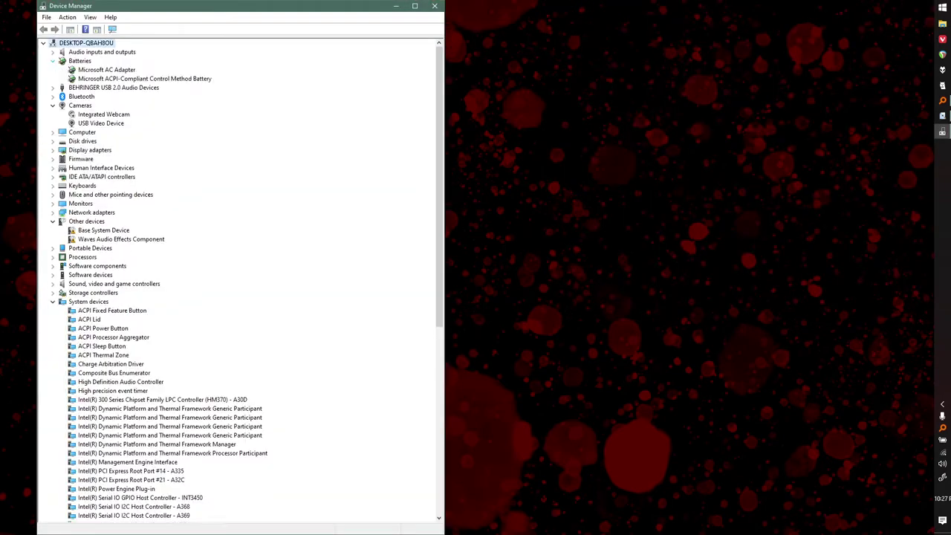
pyautogui.click(144, 79)
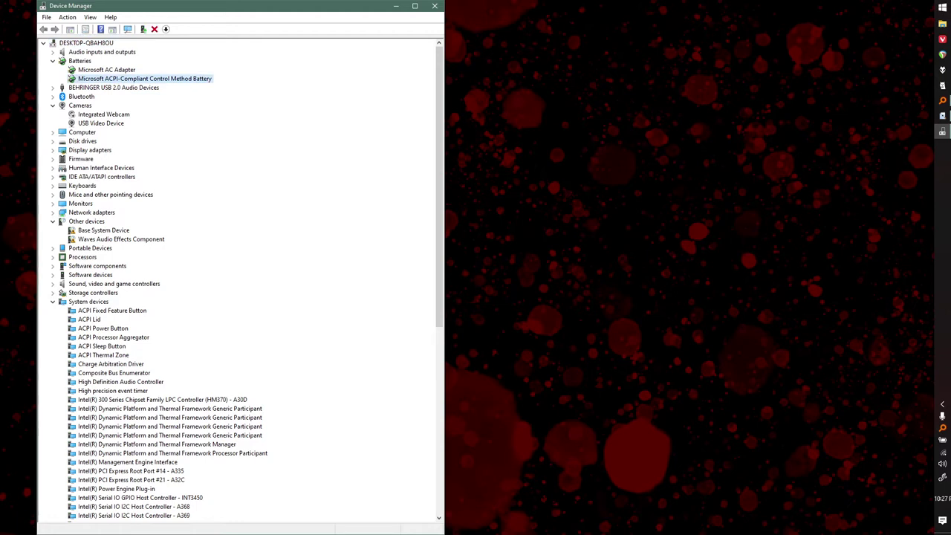
pyautogui.press('Delete')
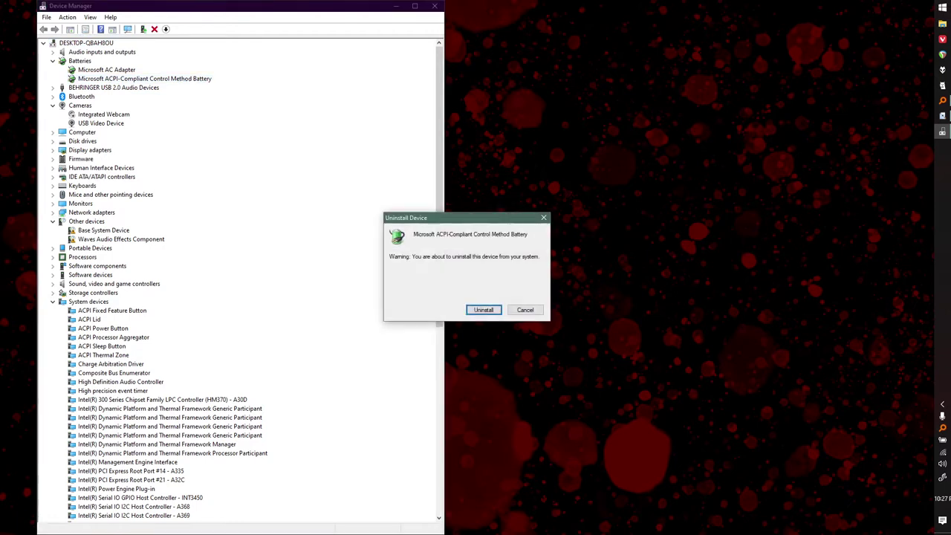
pyautogui.press('Return')
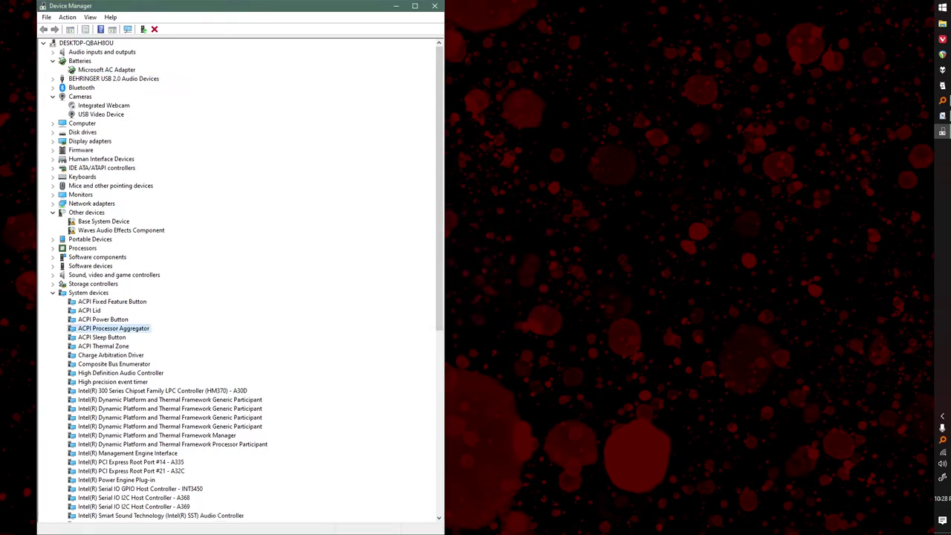
pyautogui.press('Delete')
pyautogui.press('Return')
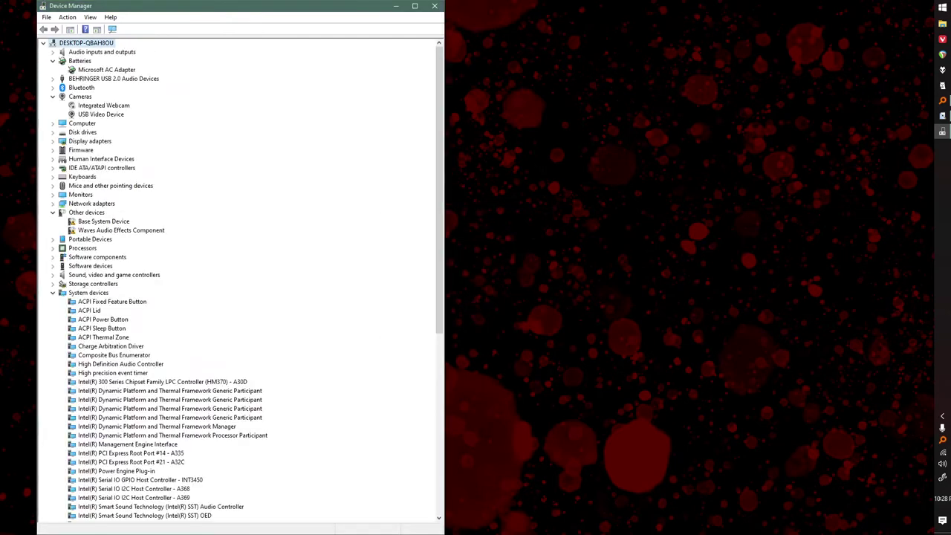
# - Uninstall all four Intel(R) Dynamic Platform and Thermal Framework Generic Participant entries under System devices
pyautogui.scroll(-1, 237, 280)
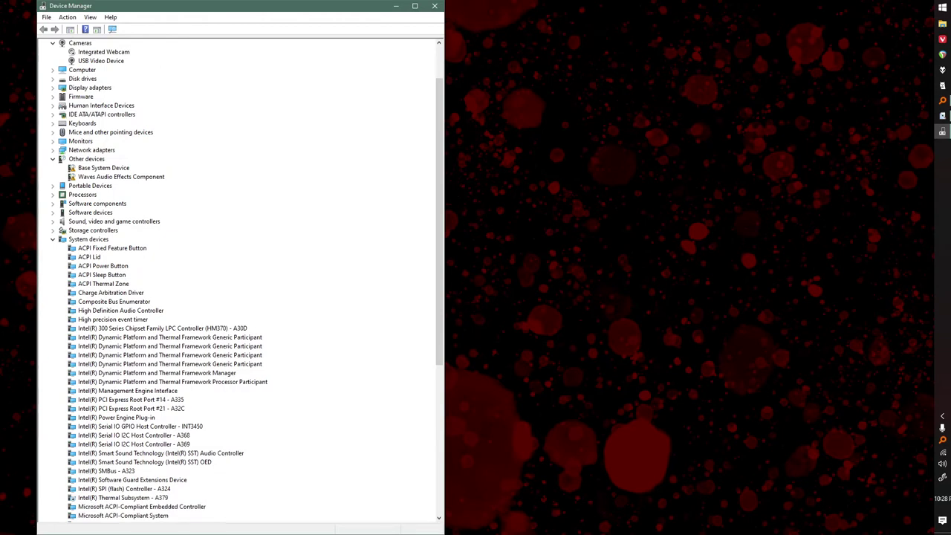
pyautogui.click(169, 338)
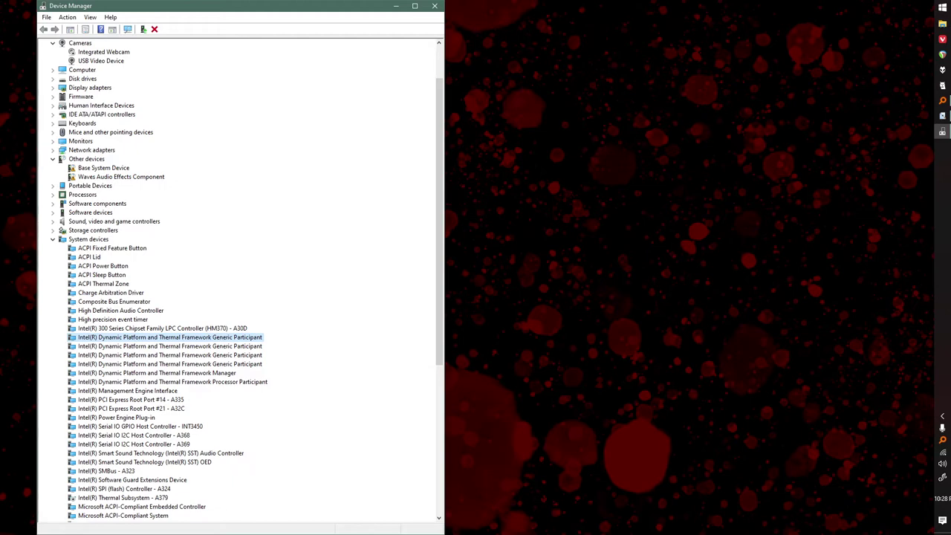
pyautogui.press('Delete')
pyautogui.press('Return')
pyautogui.click(169, 391)
pyautogui.press('Delete')
pyautogui.press('Return')
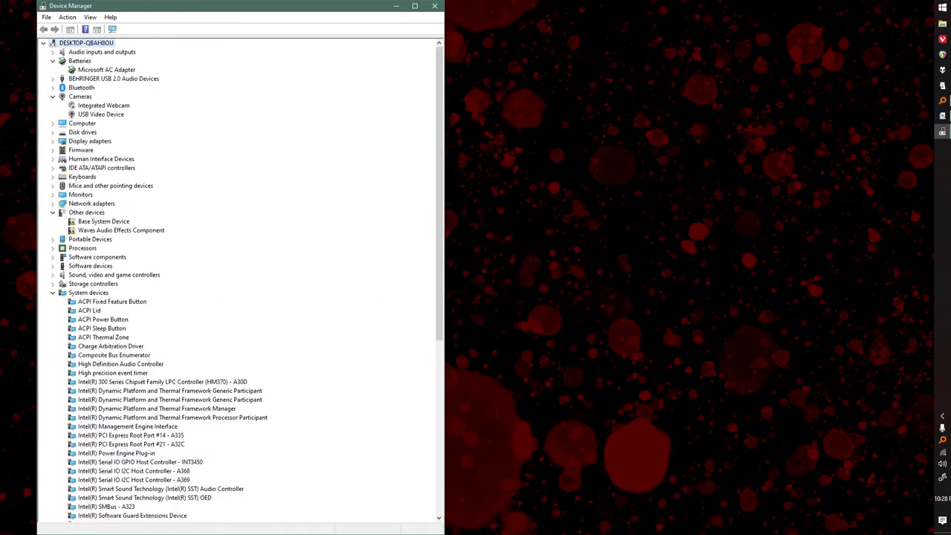
pyautogui.click(169, 391)
pyautogui.press('Delete')
pyautogui.press('Return')
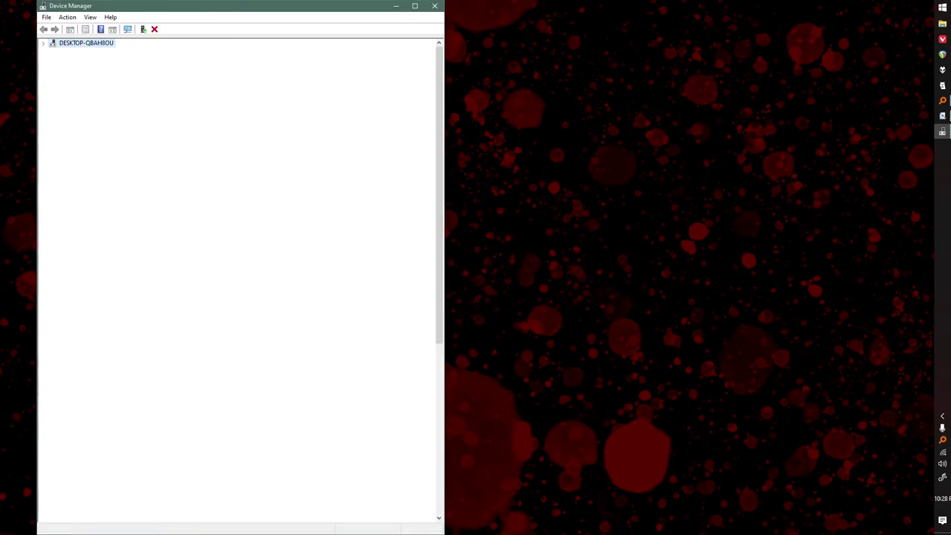
pyautogui.click(169, 390)
pyautogui.press('Delete')
pyautogui.press('Return')
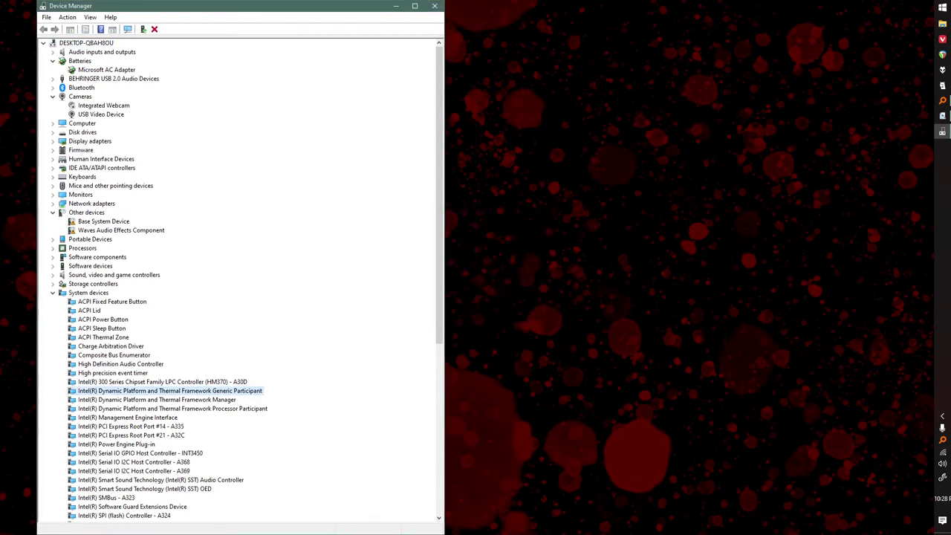
pyautogui.click(169, 390)
pyautogui.press('Delete')
pyautogui.press('Return')
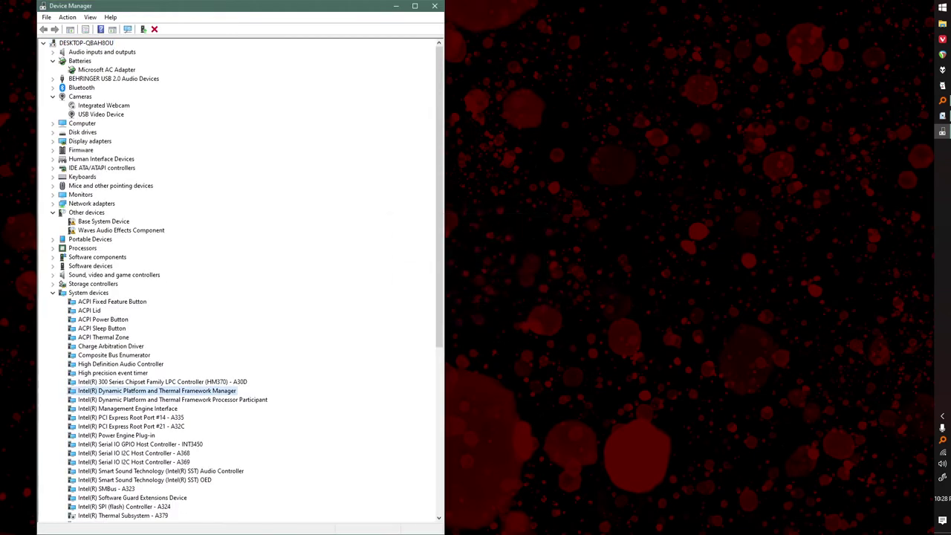
# - Uninstall the Intel(R) Dynamic Platform and Thermal Framework Manager and Processor Participant, plus the Intel(R) Management Engine Interface
pyautogui.press('Delete')
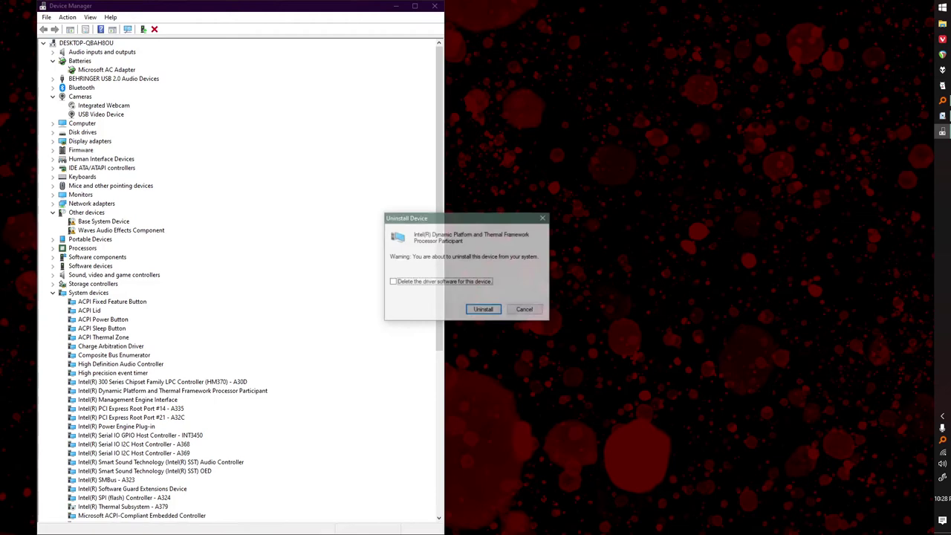
pyautogui.press('Return')
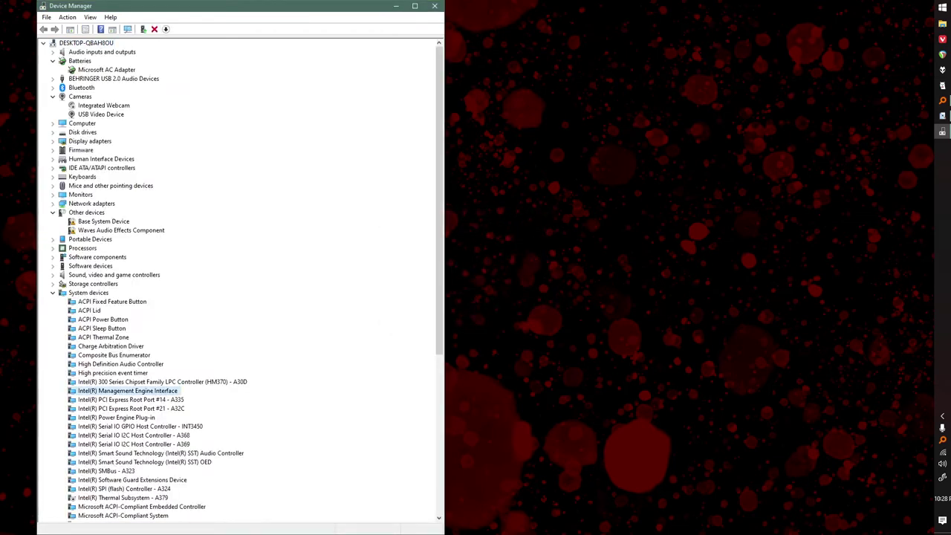
pyautogui.press('Delete')
pyautogui.press('Return')
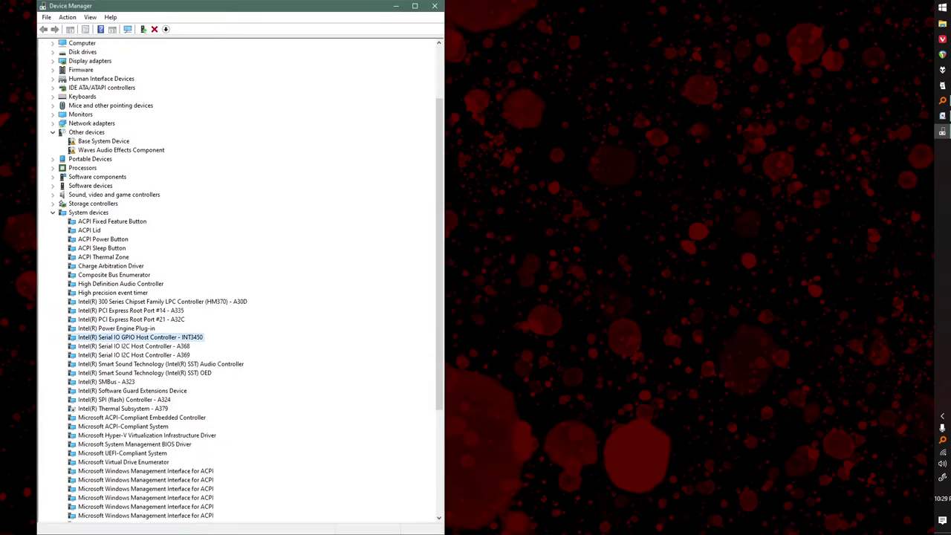
# - Check the available device actions for Intel(R) Thermal Subsystem - A379 under System devices
pyautogui.scroll(-1, 237, 280)
pyautogui.click(124, 302)
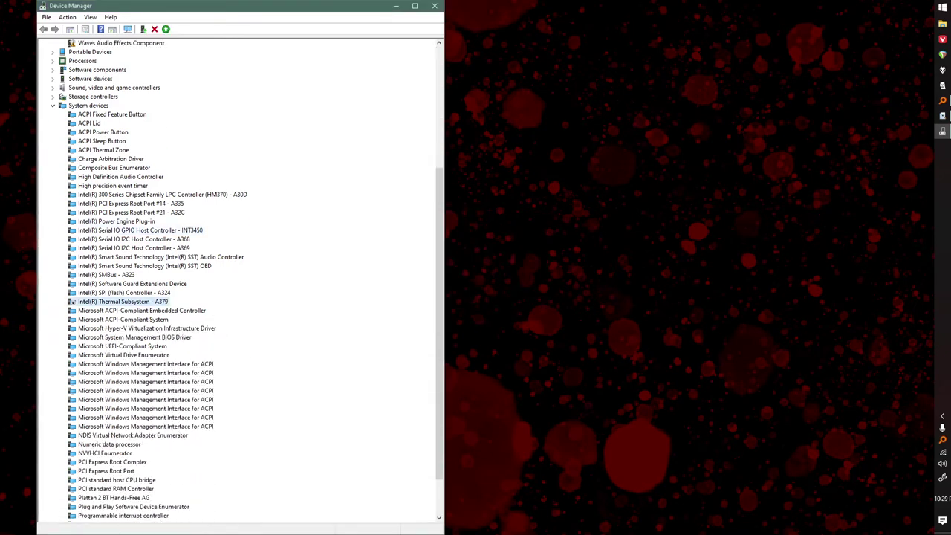
pyautogui.rightClick(72, 302)
pyautogui.press('Escape')
pyautogui.rightClick(72, 302)
pyautogui.press('Escape')
pyautogui.rightClick(72, 301)
pyautogui.press('Escape')
# - Uninstall all eight Microsoft Windows Management Interface for ACPI entries under System devices
pyautogui.click(146, 364)
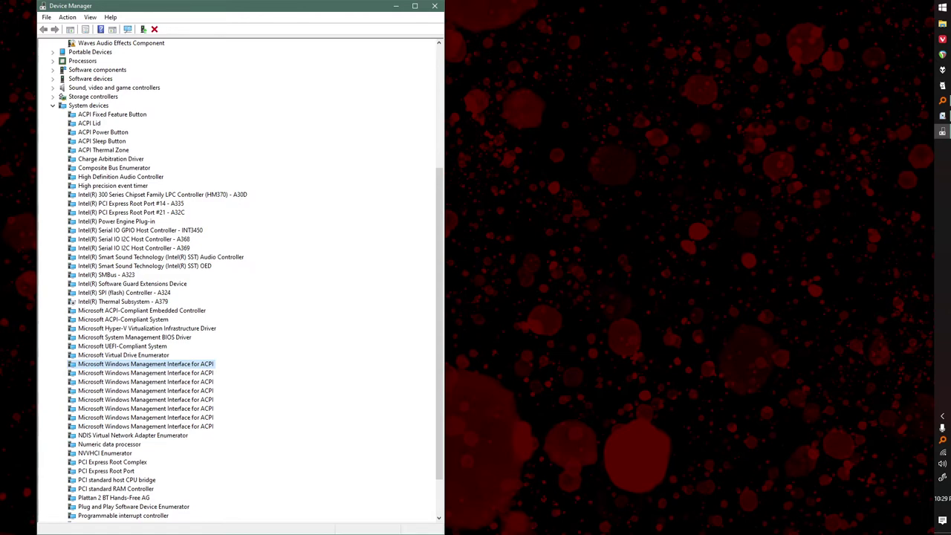
pyautogui.press('Delete')
pyautogui.press('Escape')
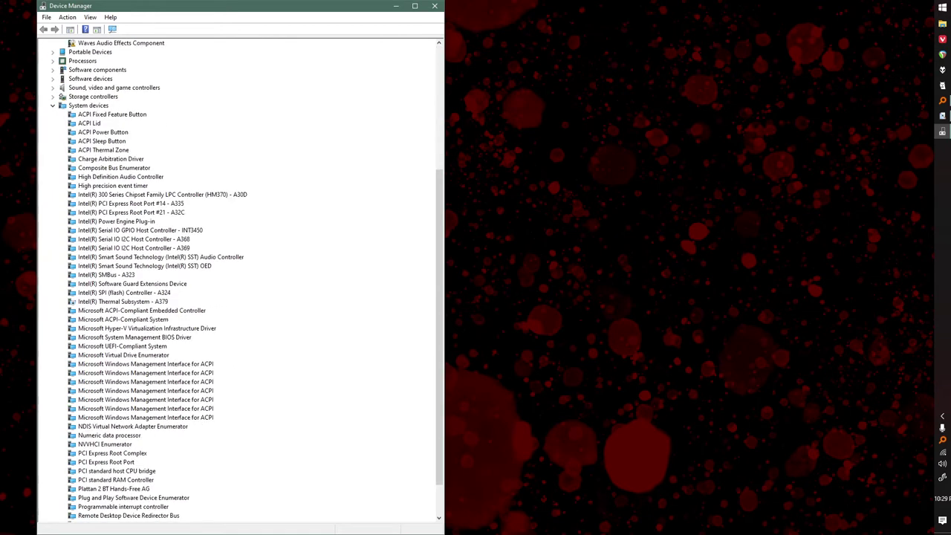
pyautogui.press('Delete')
pyautogui.press('Return')
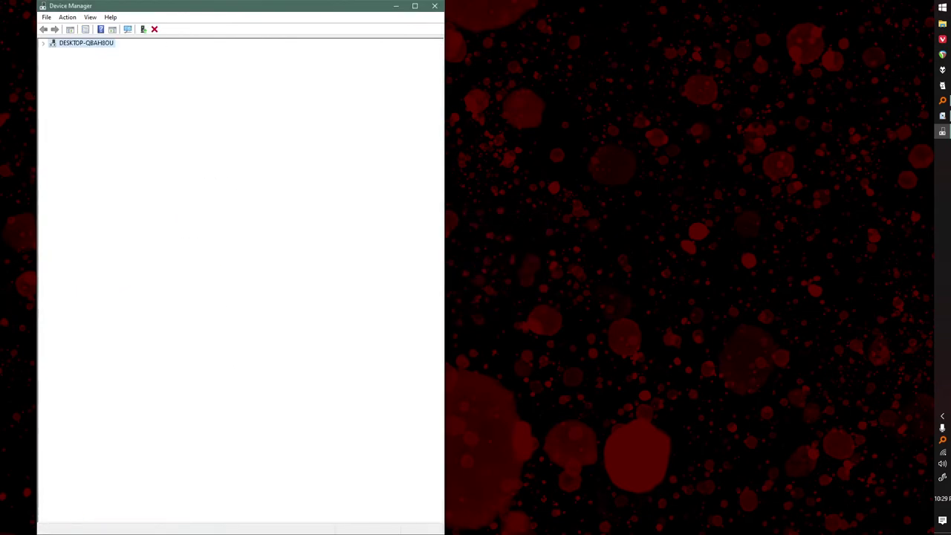
pyautogui.click(145, 355)
pyautogui.press('Delete')
pyautogui.press('Return')
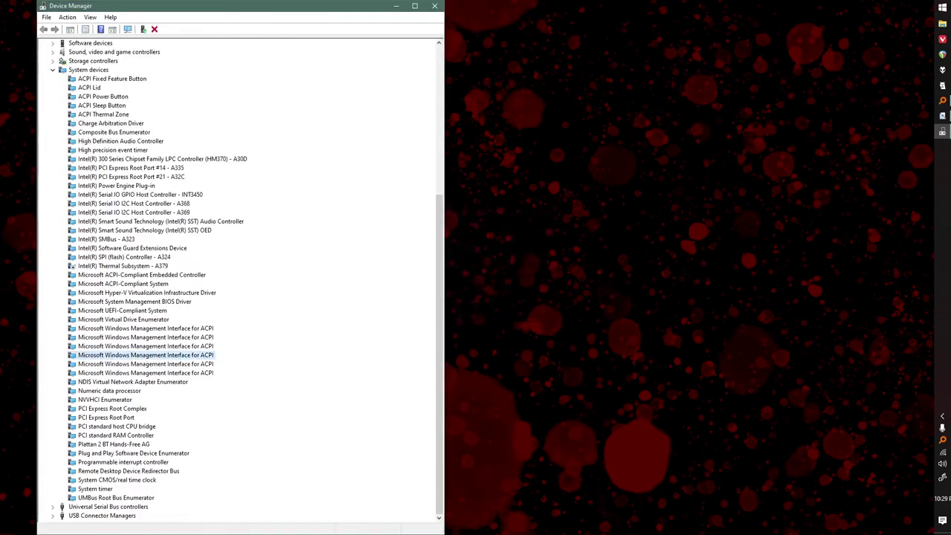
pyautogui.scroll(-2, 145, 364)
pyautogui.click(146, 364)
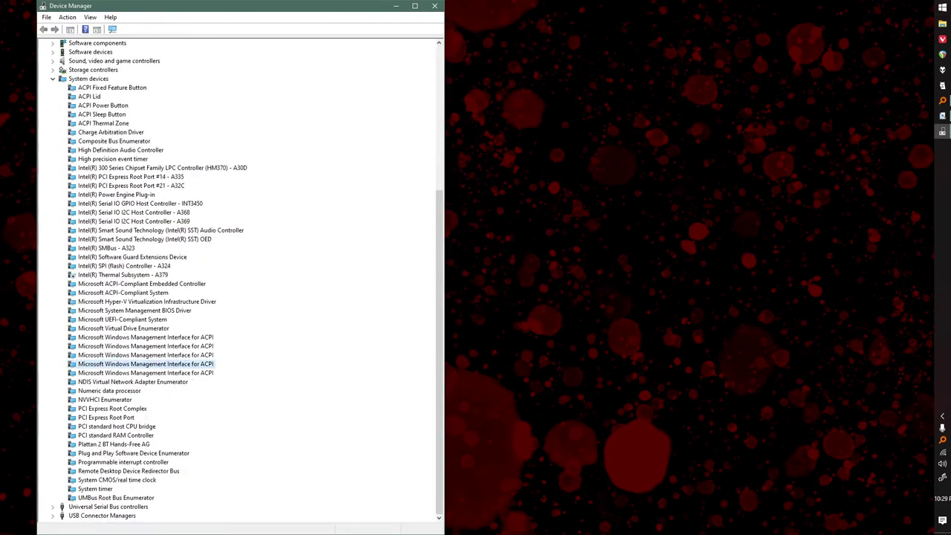
pyautogui.press('Delete')
pyautogui.press('Return')
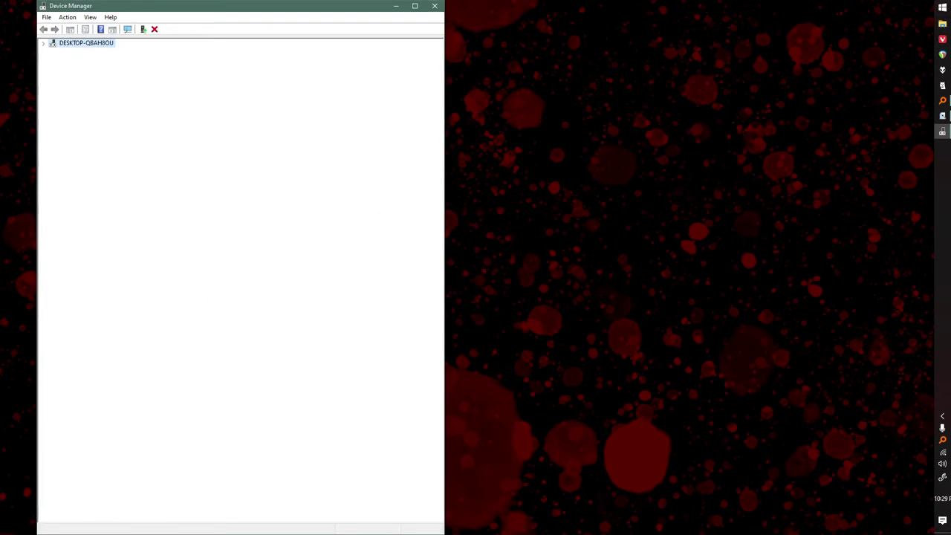
pyautogui.scroll(-1, 146, 364)
pyautogui.click(145, 364)
pyautogui.press('Delete')
pyautogui.press('Return')
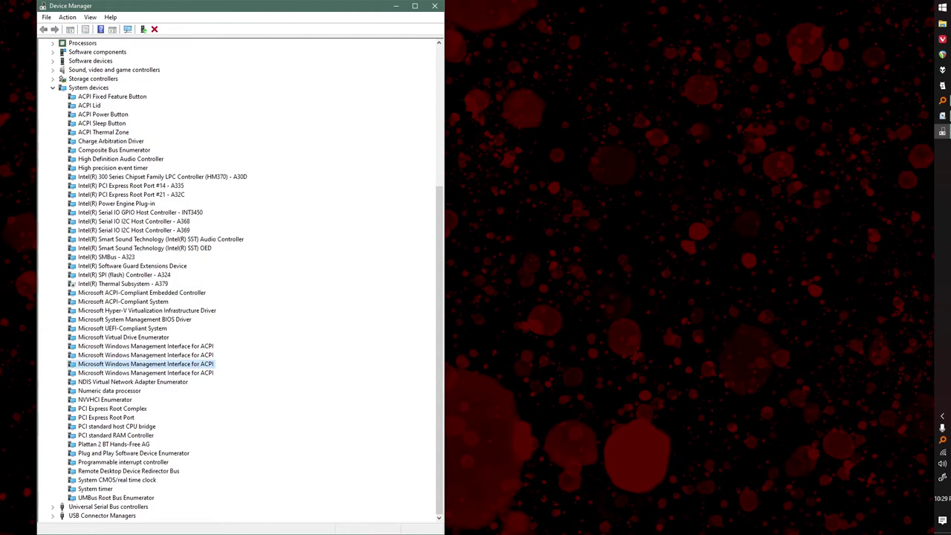
pyautogui.scroll(-7, 145, 363)
pyautogui.click(145, 364)
pyautogui.press('Delete')
pyautogui.press('Return')
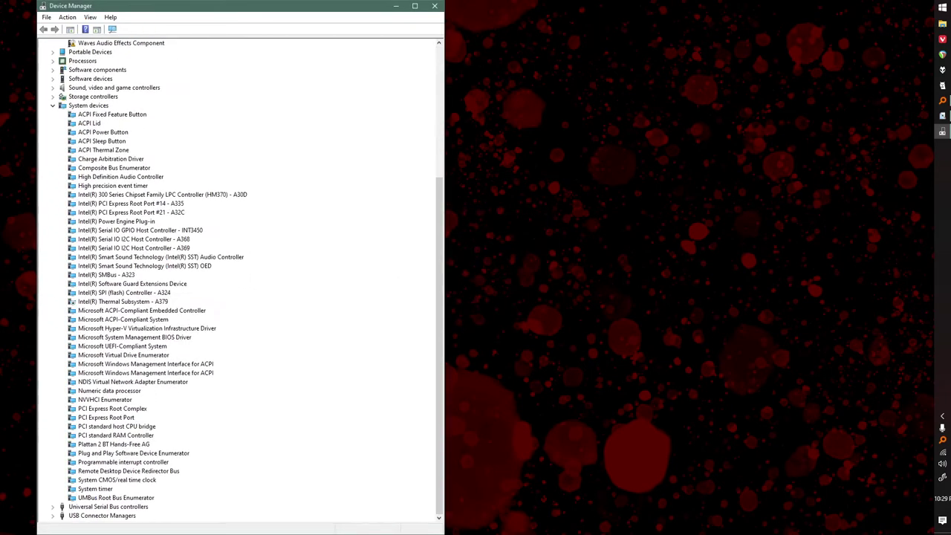
pyautogui.click(146, 364)
pyautogui.press('Delete')
pyautogui.press('Return')
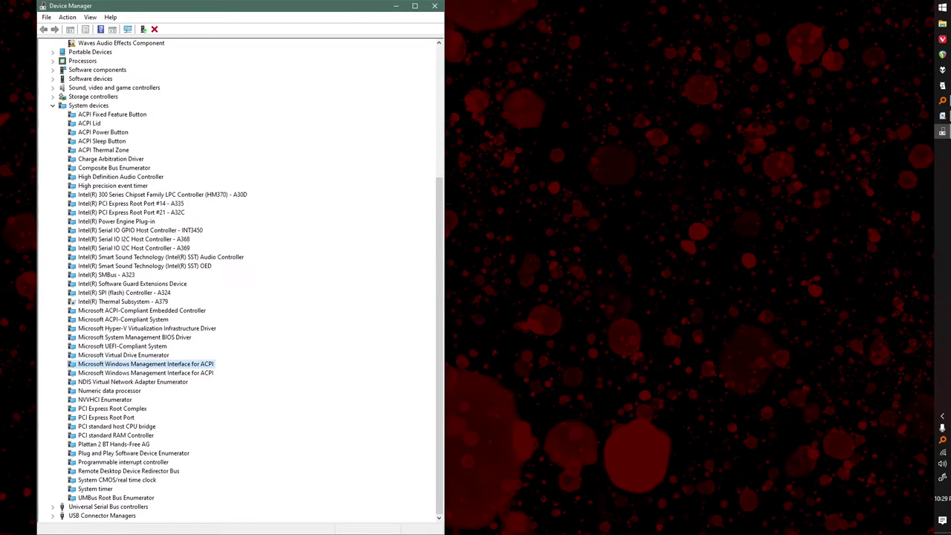
pyautogui.click(146, 373)
pyautogui.press('Delete')
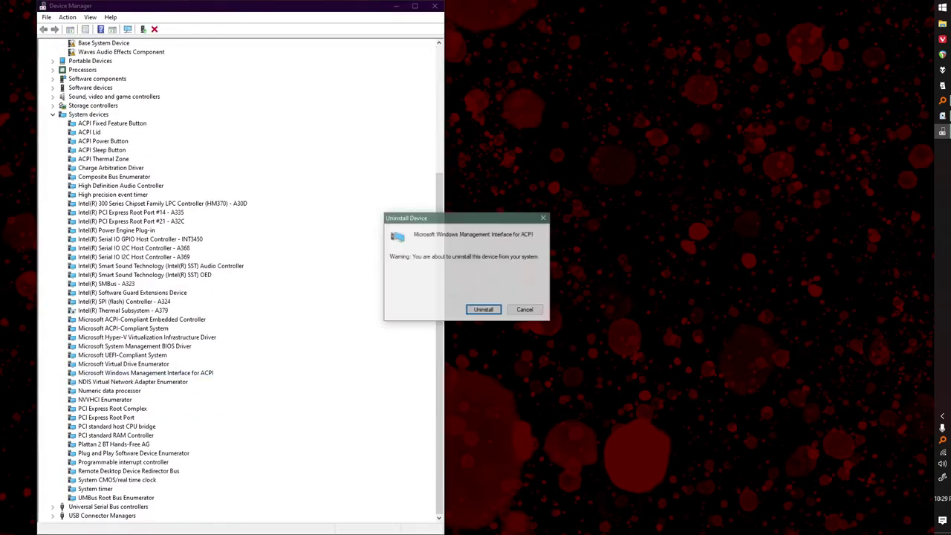
pyautogui.press('Return')
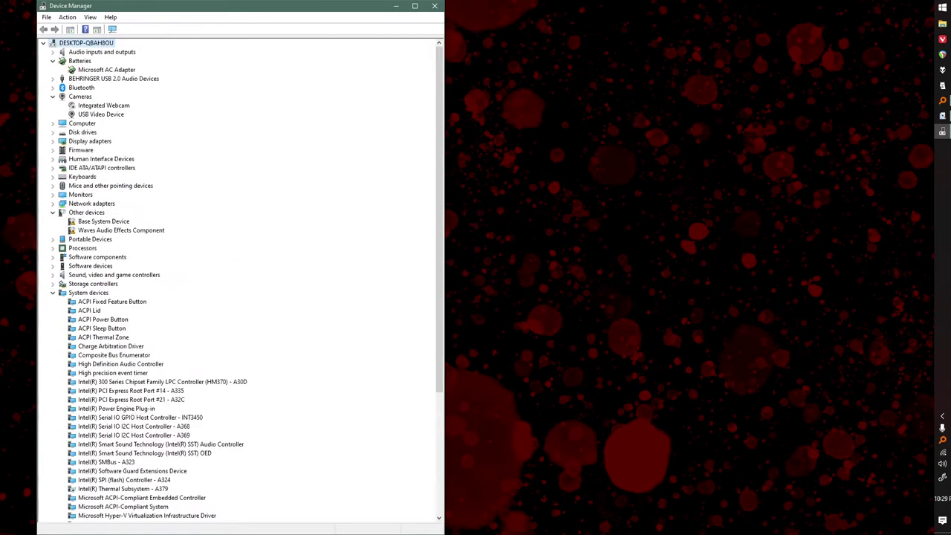
# - Close Device Manager, switch back to LatencyMon and start a new latency analysis
pyautogui.hotkey('alt', 'F4')
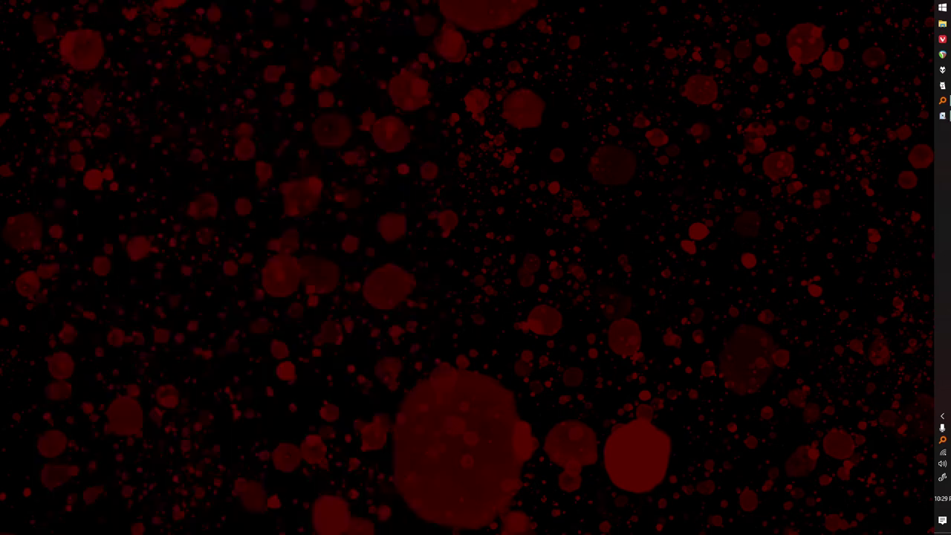
pyautogui.click(941, 115)
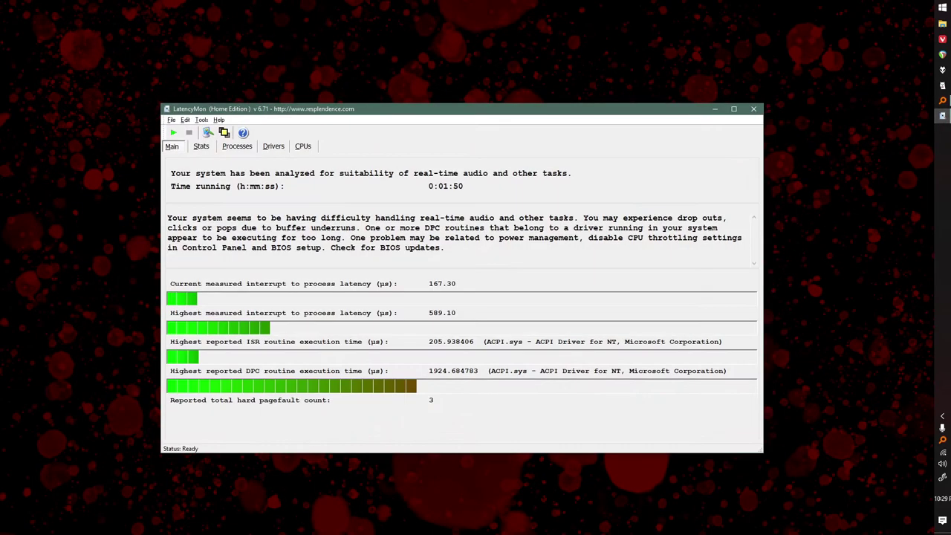
pyautogui.click(173, 133)
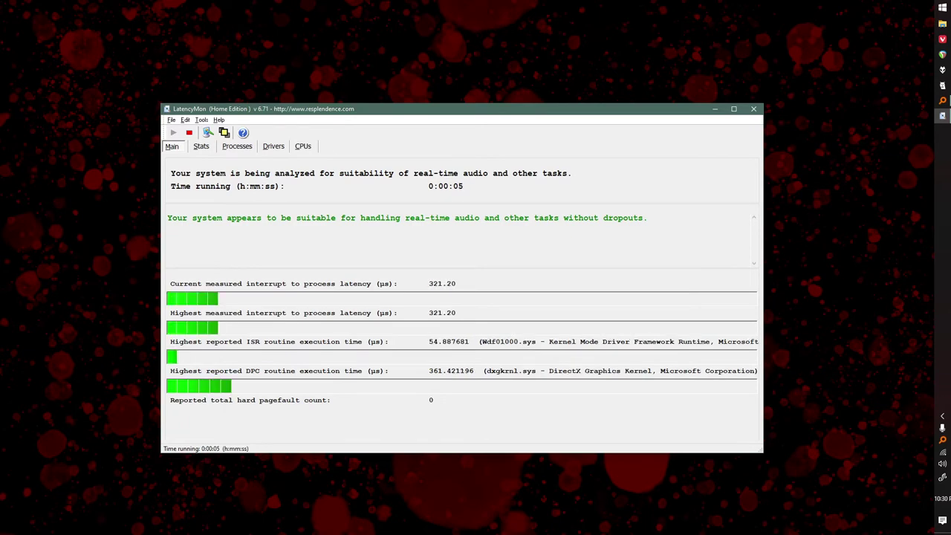
# - Examine the per-driver DPC counts and highest execution times while the latency analysis runs
pyautogui.click(273, 146)
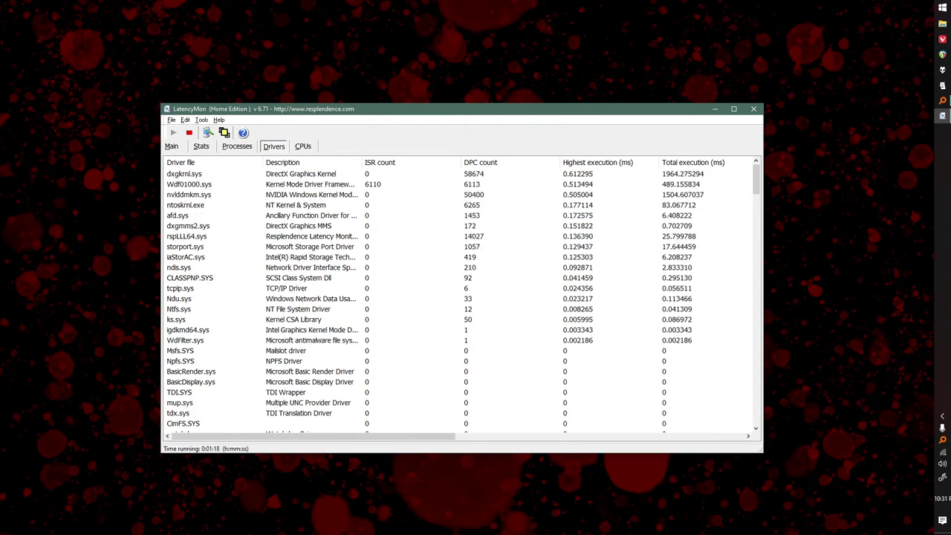
pyautogui.moveTo(460, 110); pyautogui.dragTo(360, 66)
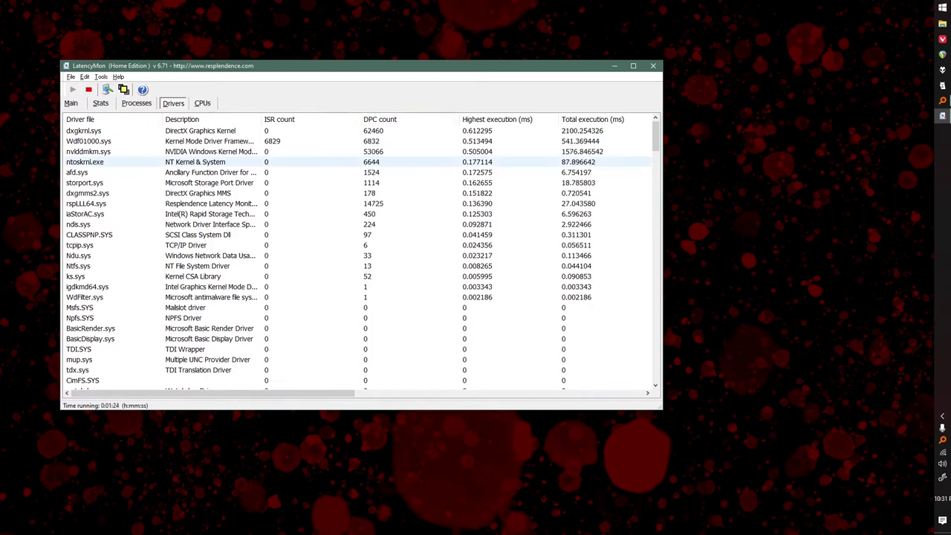
# - Open Device Manager and select Microsoft AC Adapter under Batteries
pyautogui.press('super')
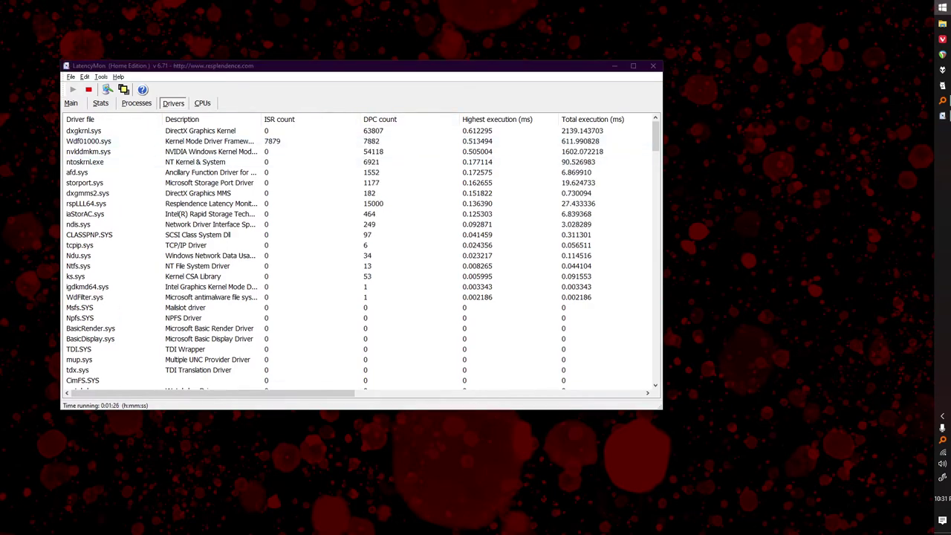
pyautogui.write('device')
pyautogui.press('Return')
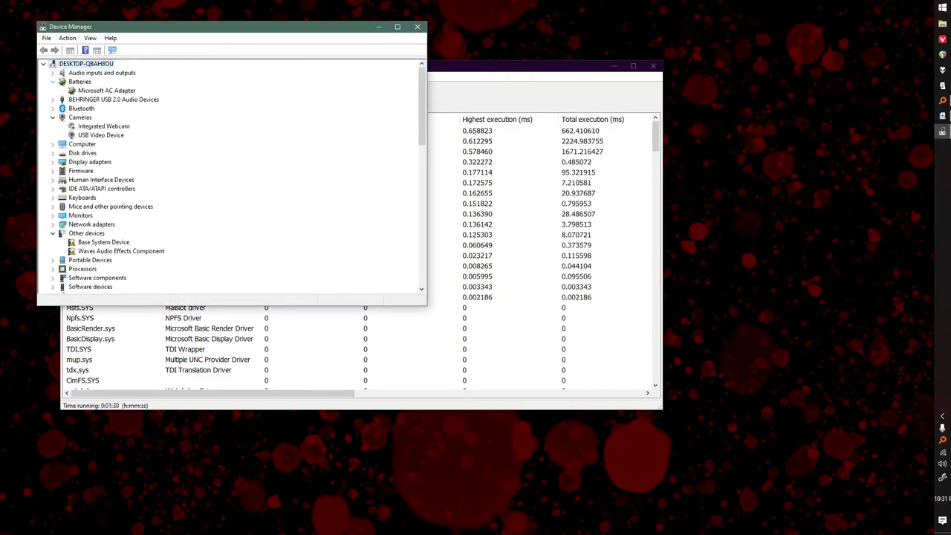
pyautogui.click(80, 82)
pyautogui.click(106, 90)
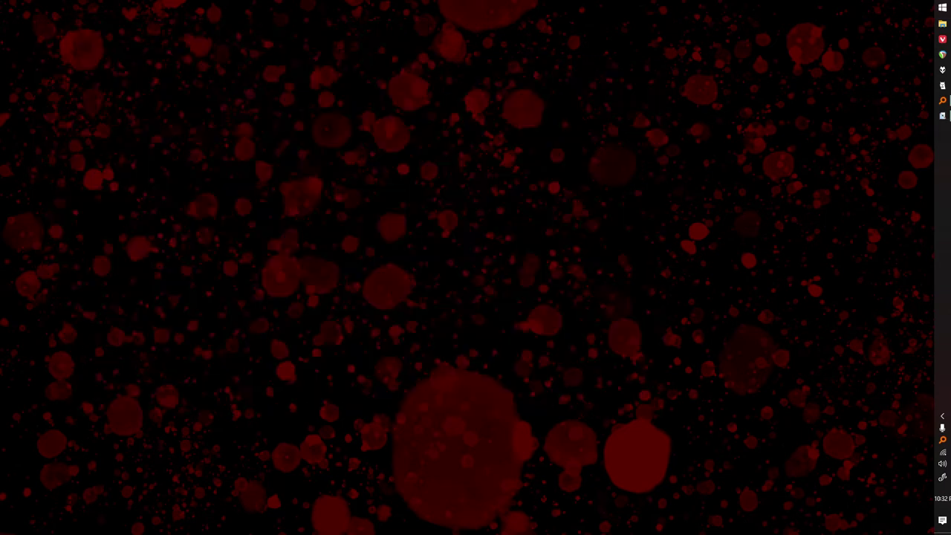
# - Bring up ThrottleStop from the hidden tray programs and switch it to the BALLS TO WALL profile
pyautogui.click(942, 416)
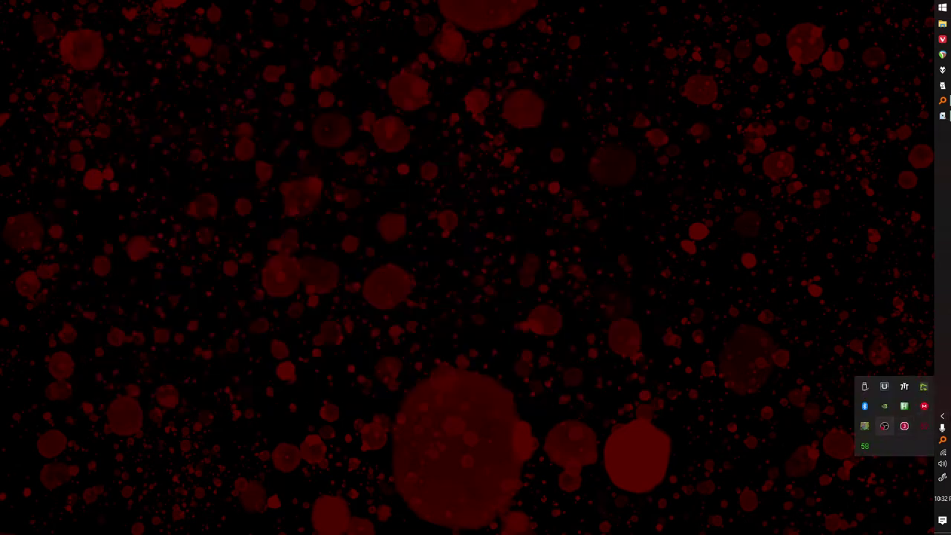
pyautogui.click(865, 445)
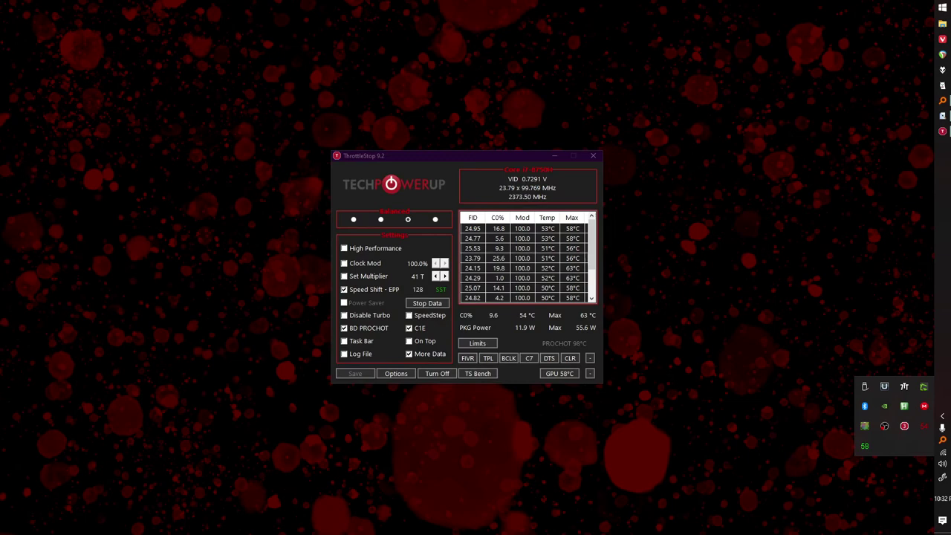
pyautogui.click(941, 416)
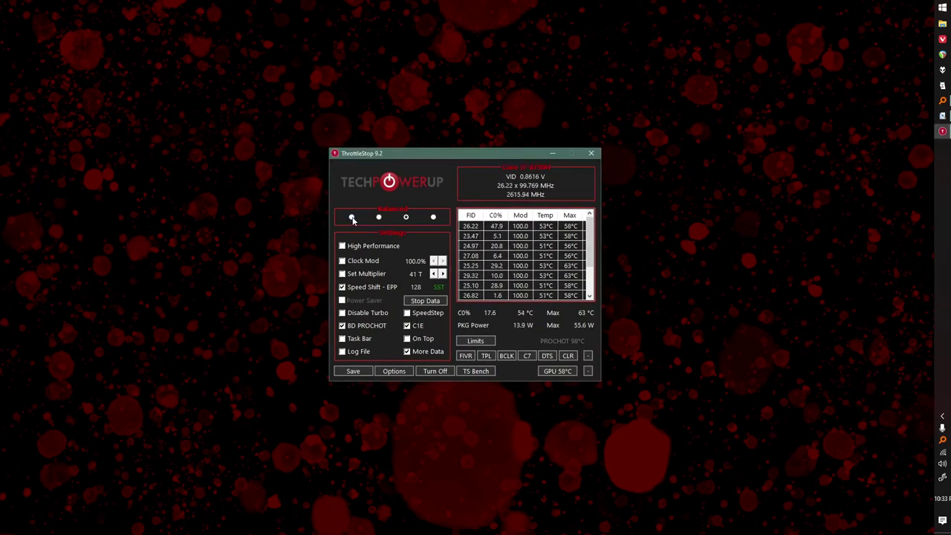
pyautogui.click(351, 216)
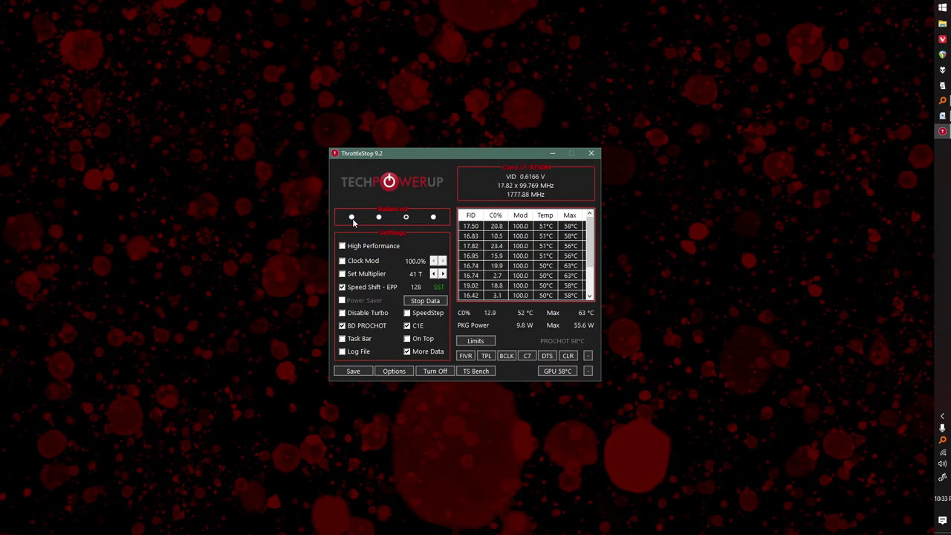
pyautogui.click(378, 217)
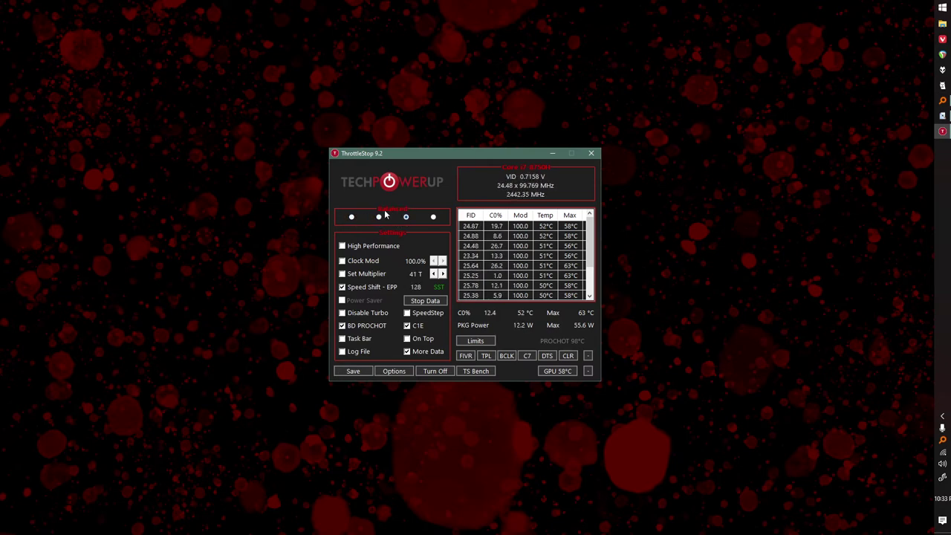
pyautogui.click(433, 217)
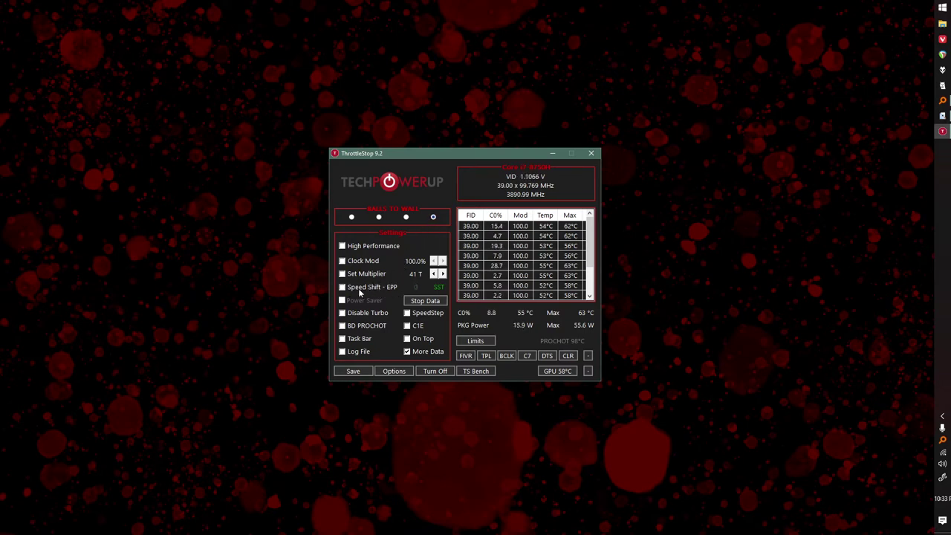
# - Enable Speed Shift - EPP for the BALLS TO WALL profile and inspect its value
pyautogui.click(416, 287)
pyautogui.doubleClick(424, 287)
pyautogui.click(424, 287)
pyautogui.click(423, 287)
# - Switch ThrottleStop to the Low Power profile and inspect its Speed Shift - EPP value
pyautogui.click(379, 218)
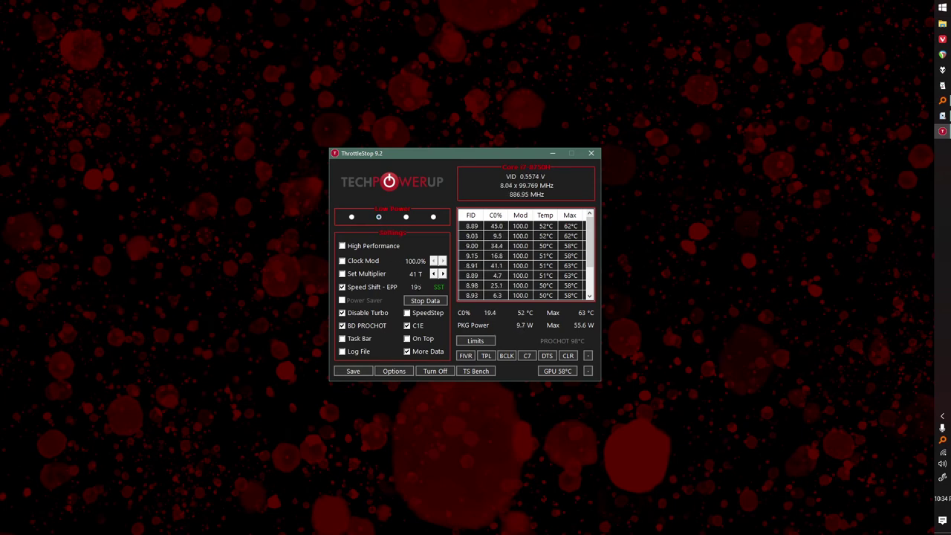
pyautogui.doubleClick(415, 287)
pyautogui.click(514, 203)
pyautogui.moveTo(440, 158); pyautogui.dragTo(425, 157)
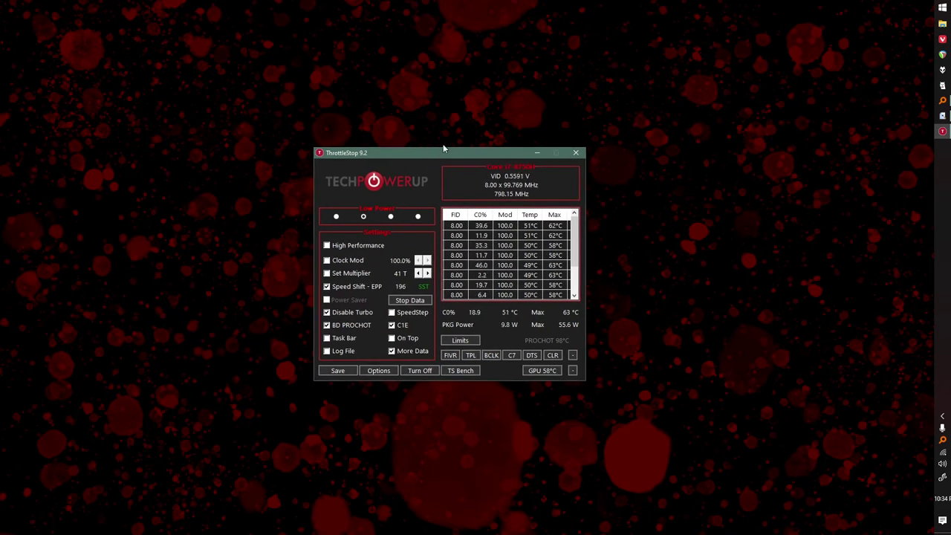
pyautogui.click(476, 118)
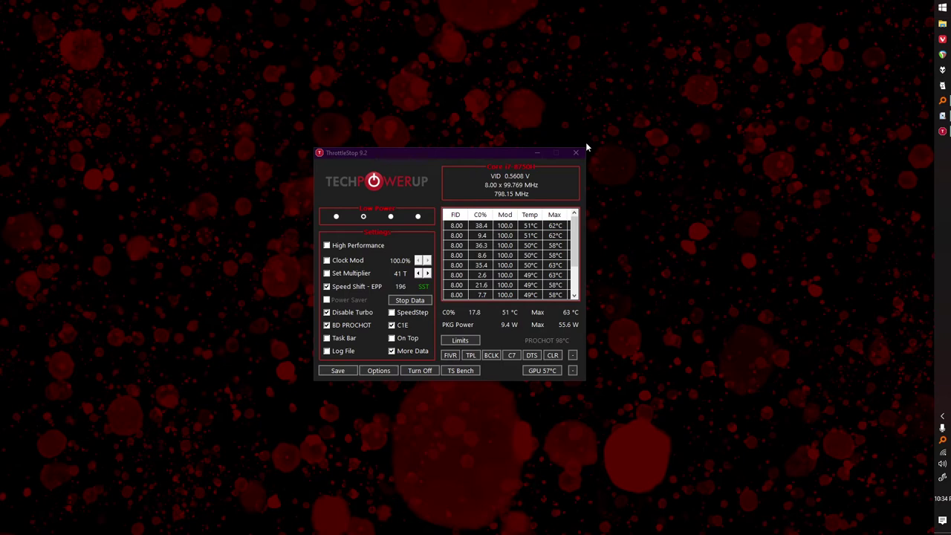
# - Switch ThrottleStop back to the BALLS TO WALL profile and check its Speed Shift - EPP value
pyautogui.click(418, 217)
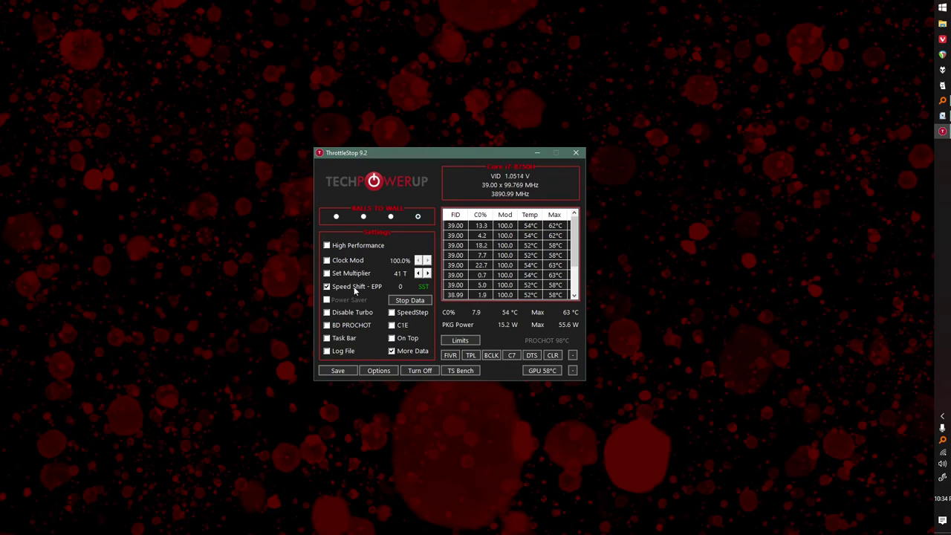
pyautogui.doubleClick(401, 287)
pyautogui.click(281, 264)
pyautogui.click(436, 215)
pyautogui.click(661, 201)
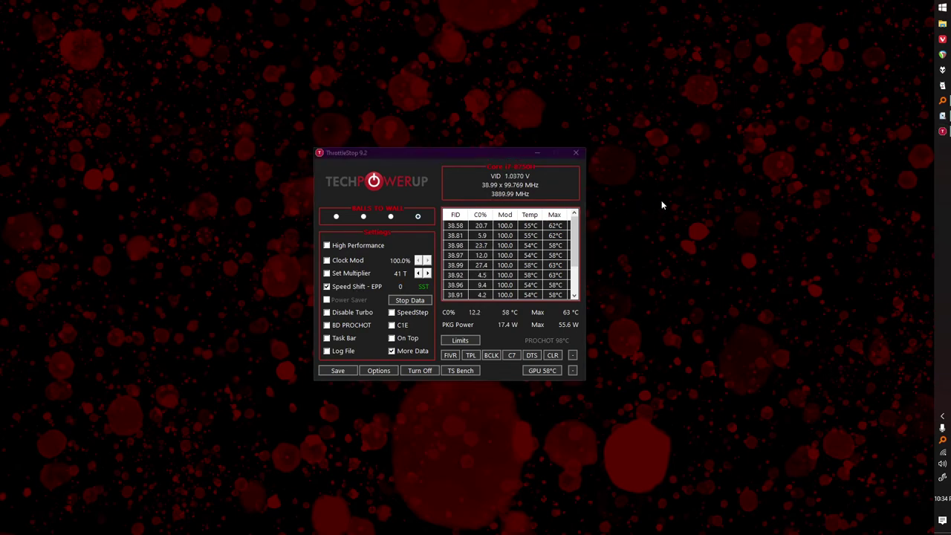
# - Switch to LatencyMon to check the highest driver execution times, and minimize it
pyautogui.click(941, 117)
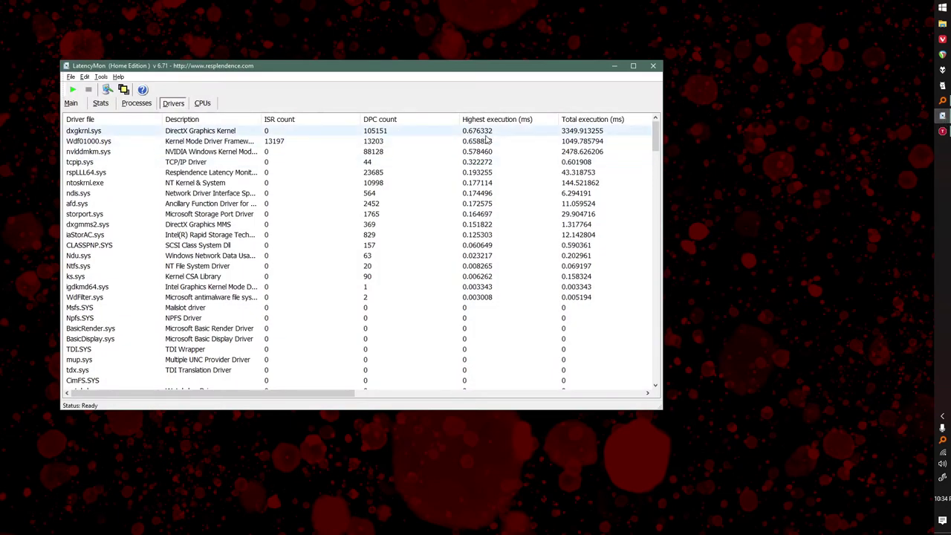
pyautogui.click(614, 66)
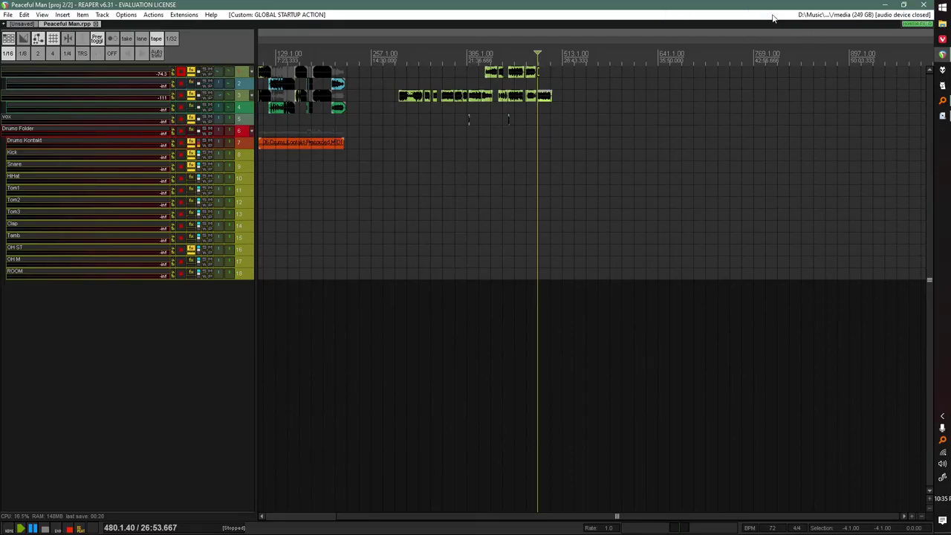
# - Open REAPER's audio device settings and set the ASIO driver to UMC ASIO Driver
pyautogui.click(809, 14)
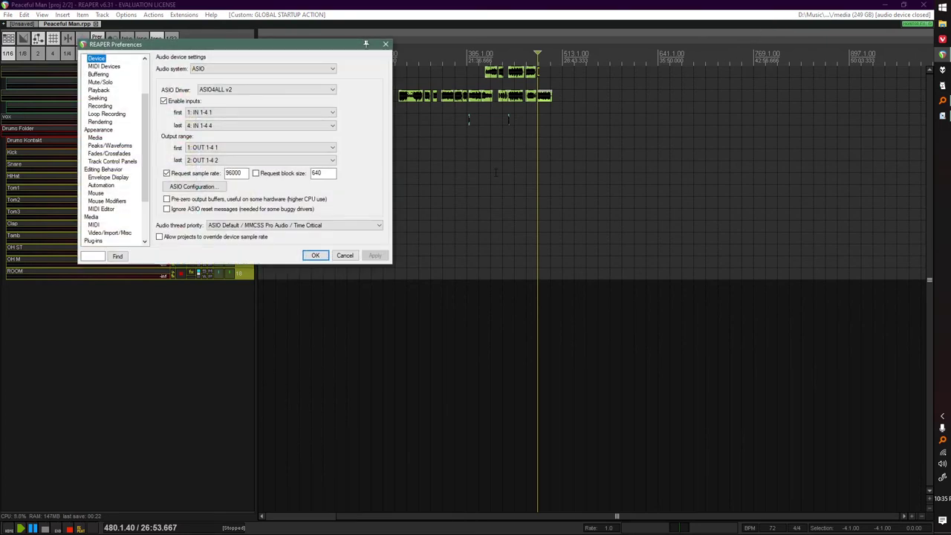
pyautogui.click(247, 90)
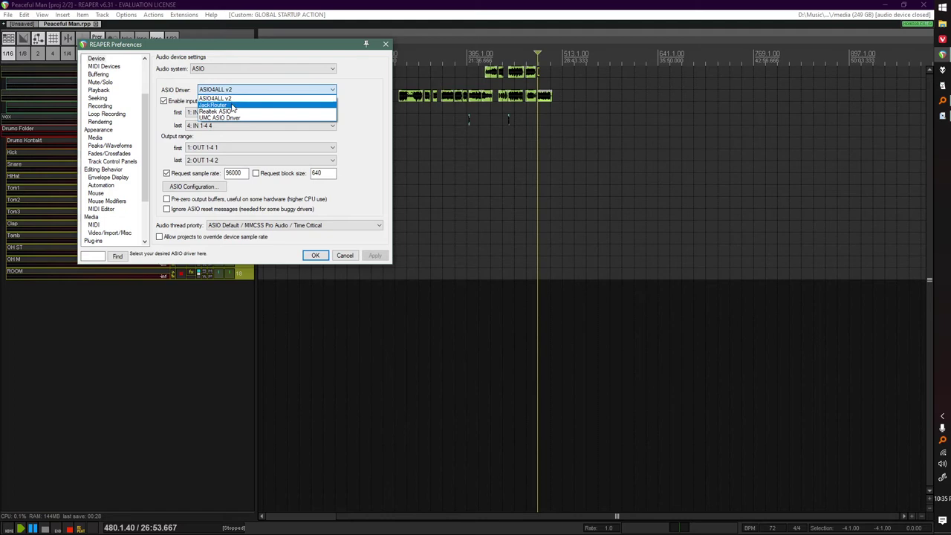
pyautogui.click(231, 119)
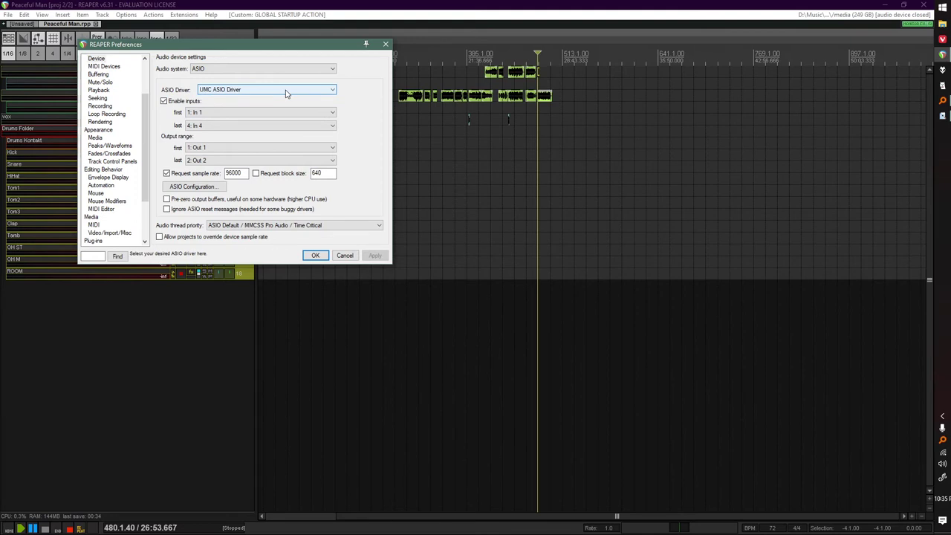
# - Review the status, output format and preferred ASIO buffer size options in the UMC Control Panel, and close it
pyautogui.click(192, 187)
pyautogui.moveTo(138, 16); pyautogui.dragTo(258, 290)
pyautogui.click(157, 303)
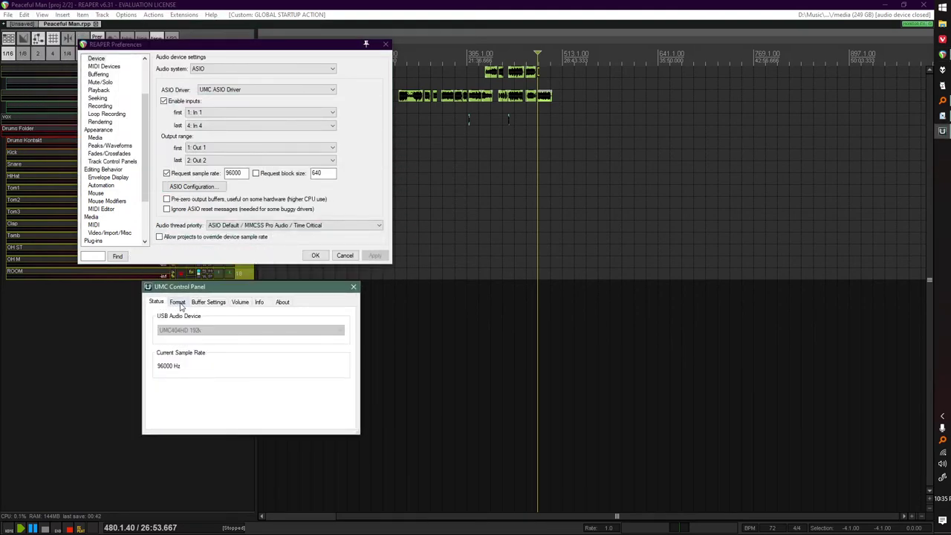
pyautogui.click(177, 301)
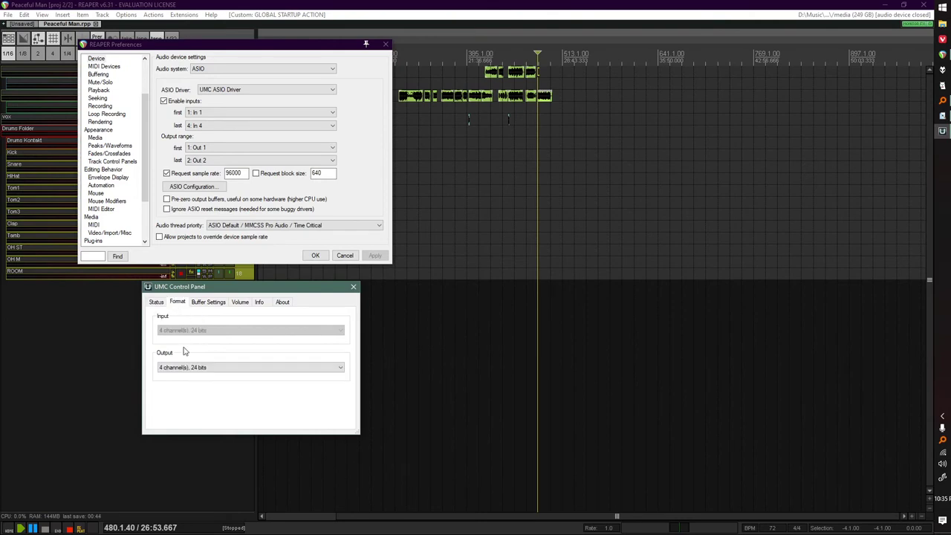
pyautogui.click(174, 367)
pyautogui.click(178, 369)
pyautogui.click(207, 301)
pyautogui.click(199, 330)
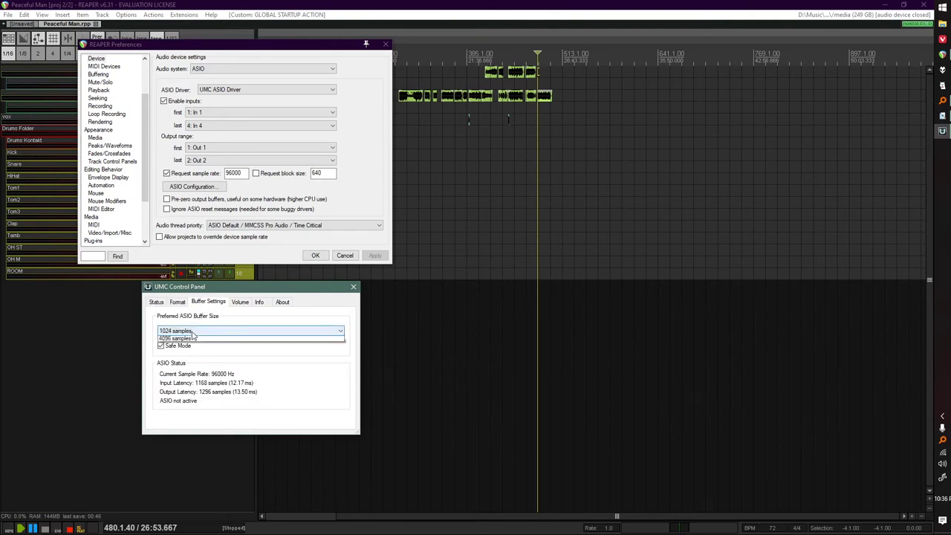
pyautogui.click(199, 378)
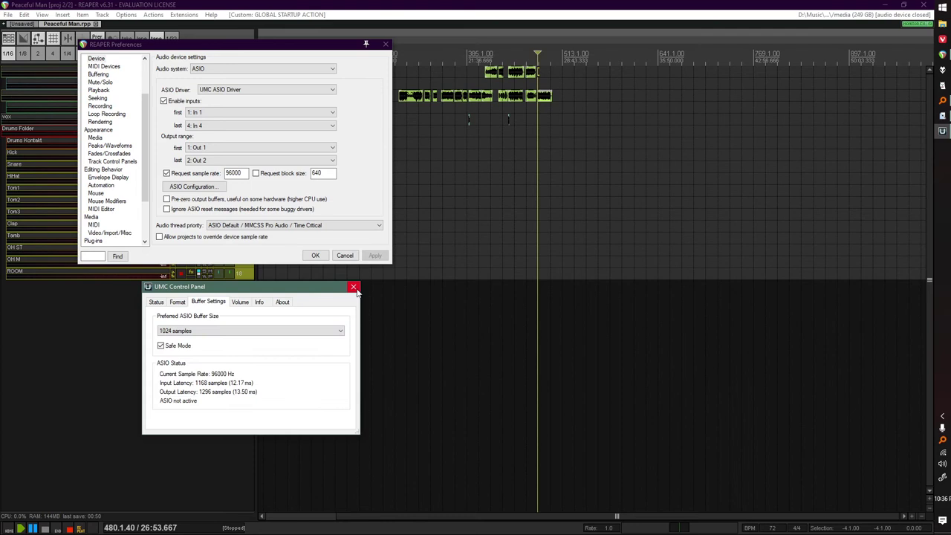
pyautogui.click(353, 288)
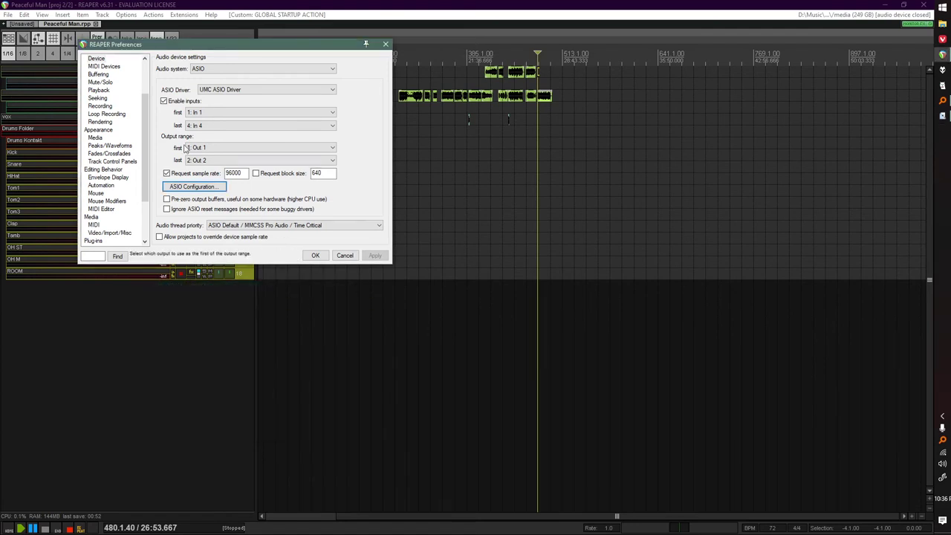
# - Set the ASIO driver to ASIO4ALL v2 and review the advanced options in its control panel
pyautogui.click(233, 89)
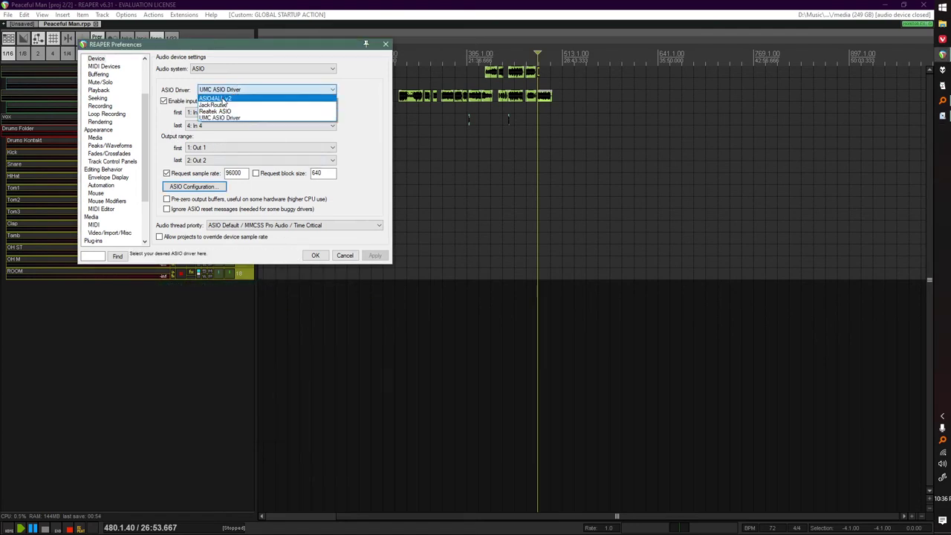
pyautogui.click(223, 99)
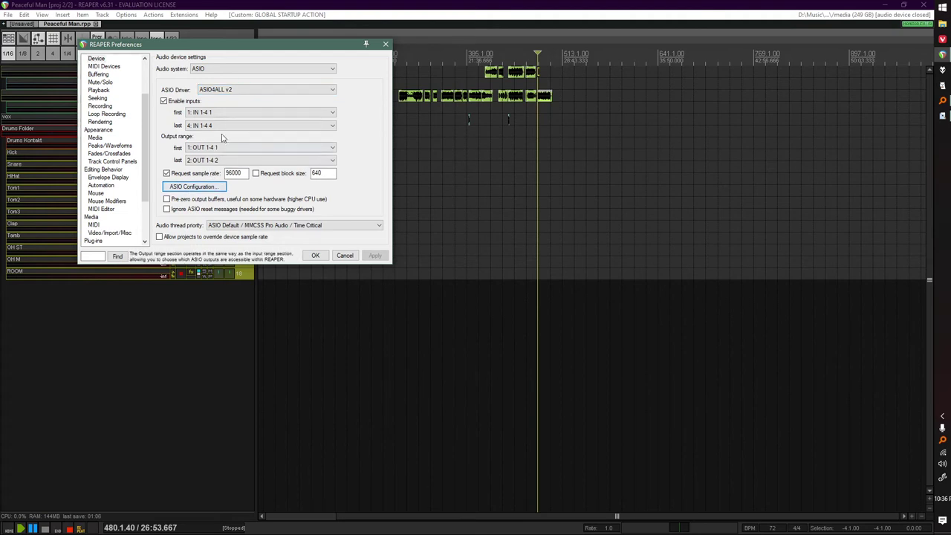
pyautogui.click(193, 186)
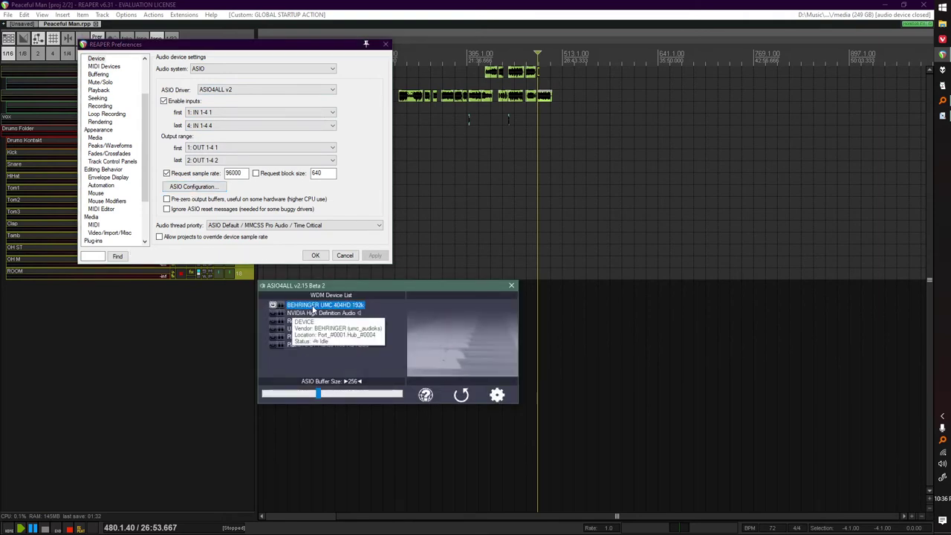
pyautogui.click(497, 394)
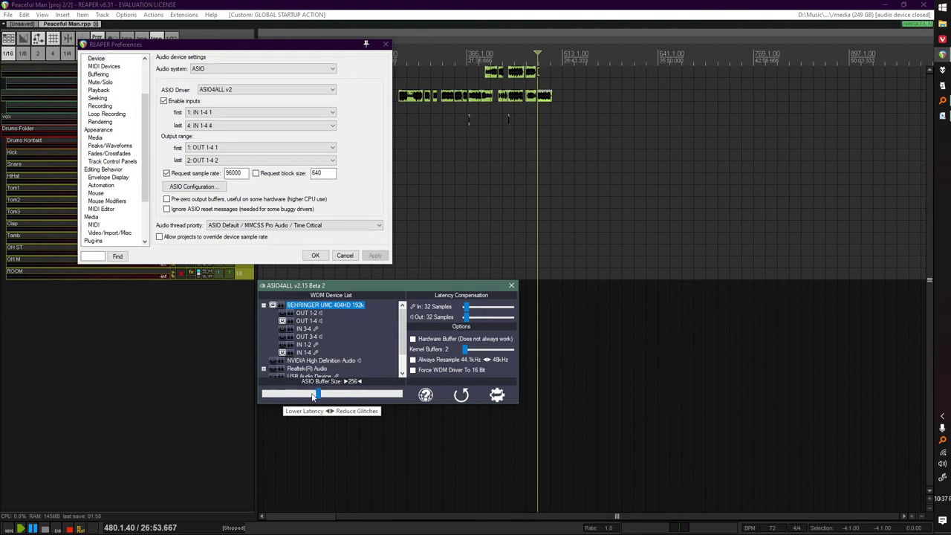
pyautogui.click(510, 288)
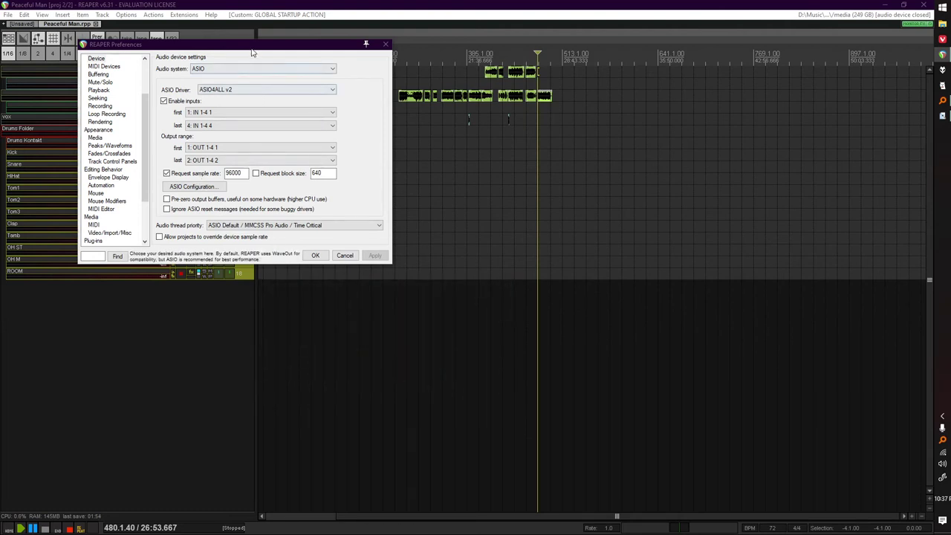
# - Enable Request block size in the audio device settings, beside the requested sample rate
pyautogui.moveTo(252, 52); pyautogui.dragTo(367, 218)
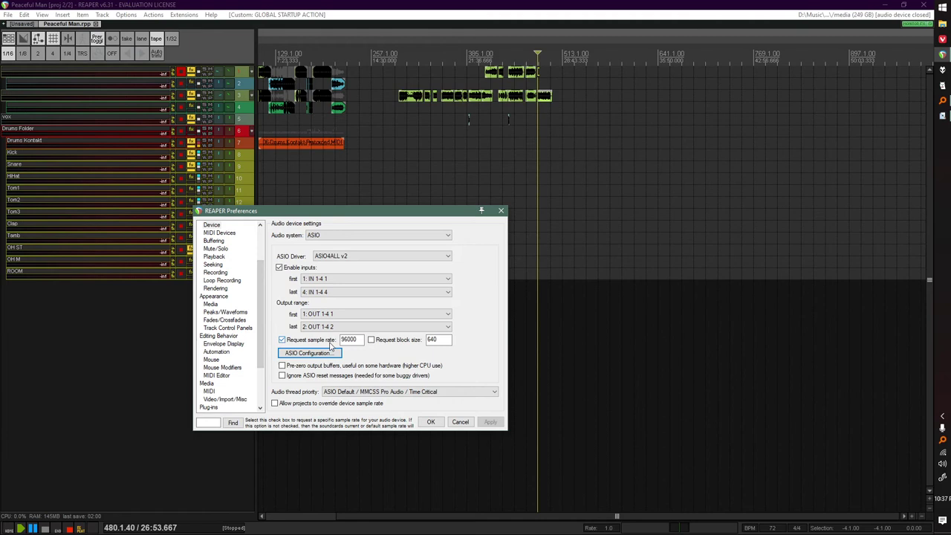
pyautogui.doubleClick(349, 340)
pyautogui.click(370, 339)
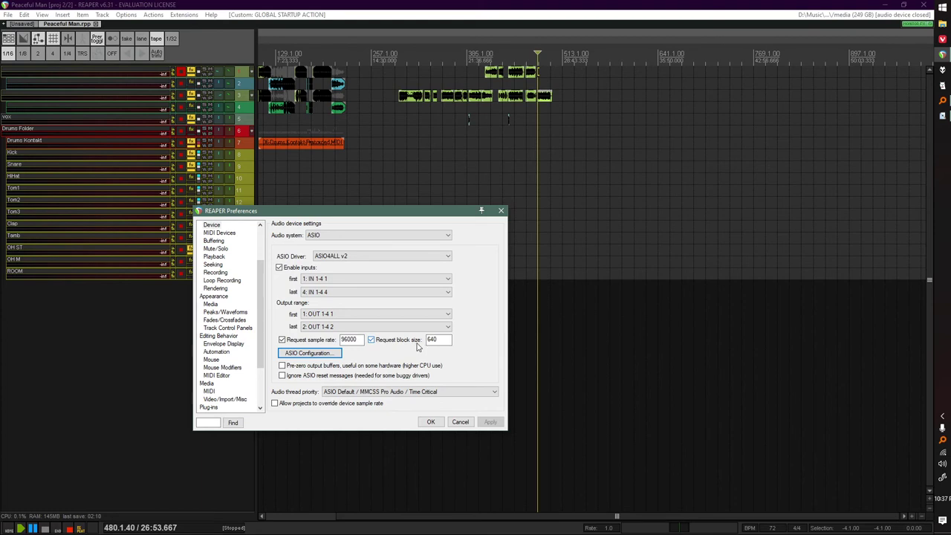
# - Check that the ASIO4ALL buffer size is 256 samples, and accept the audio device settings with Request block size turned off
pyautogui.click(325, 356)
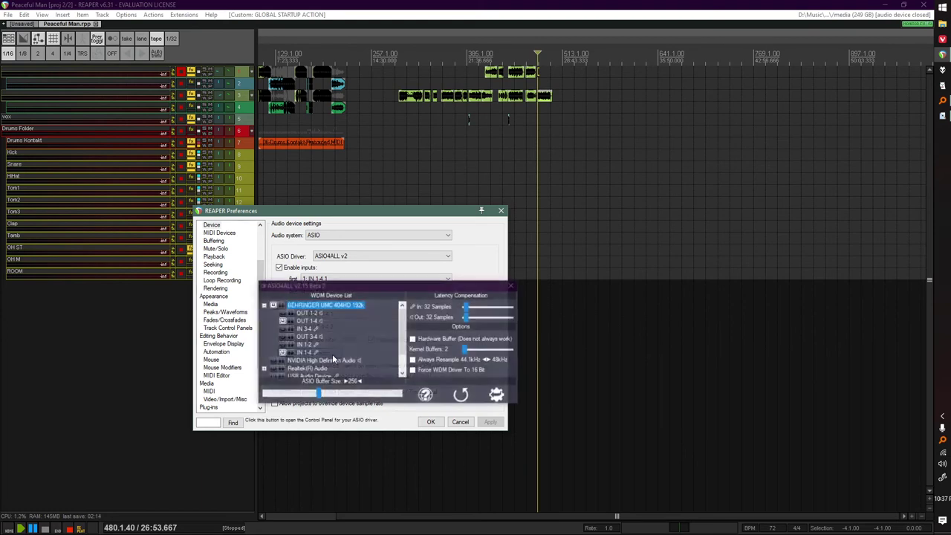
pyautogui.click(320, 395)
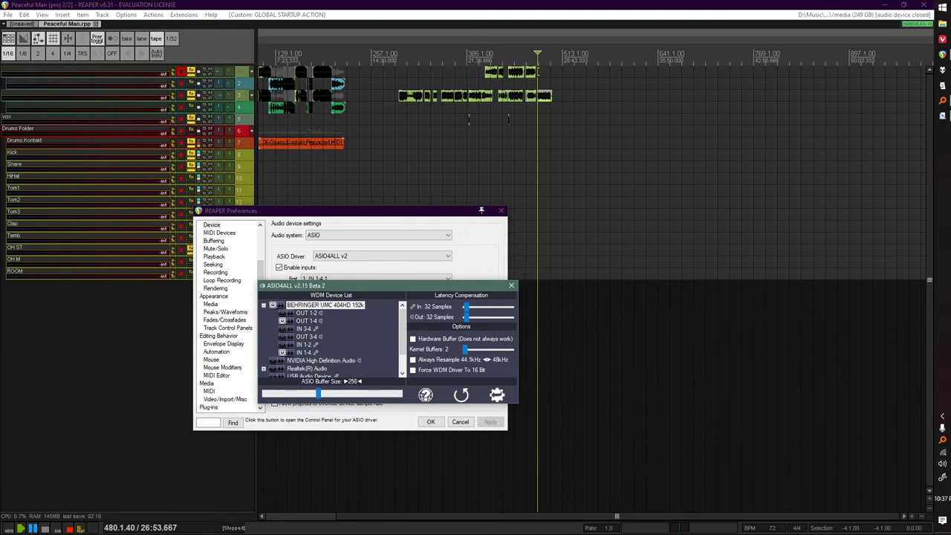
pyautogui.click(511, 285)
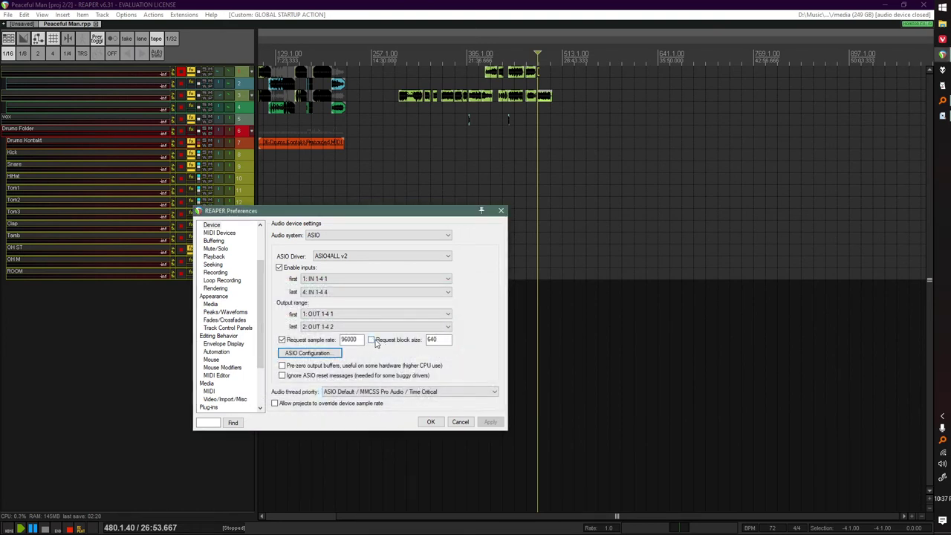
pyautogui.click(431, 422)
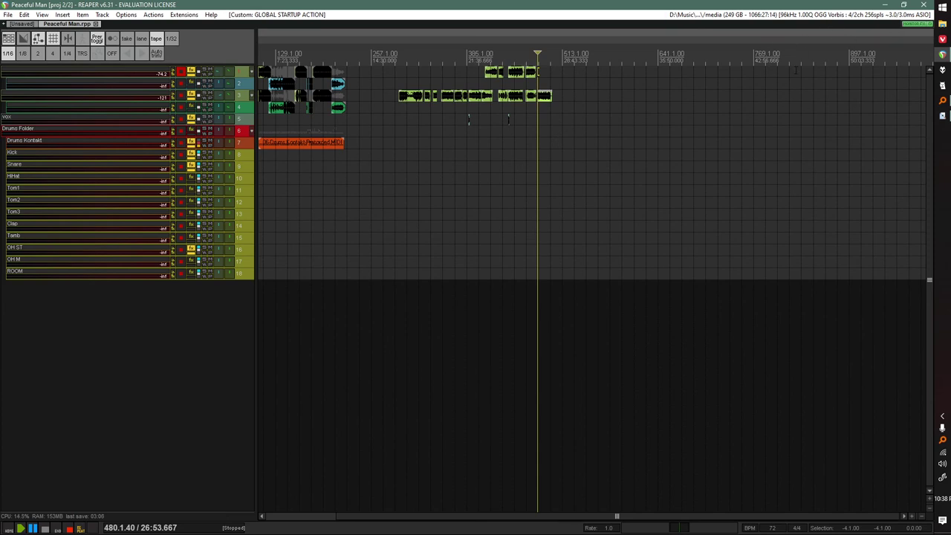
# - Set the requested sample rate to 44100 in the audio device settings and apply it
pyautogui.click(786, 21)
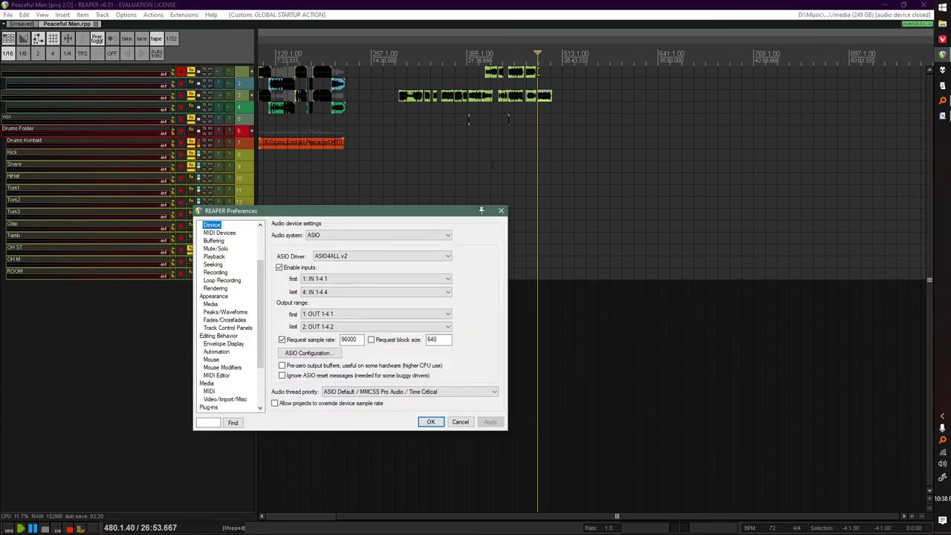
pyautogui.moveTo(359, 340); pyautogui.dragTo(318, 347)
pyautogui.click(351, 342)
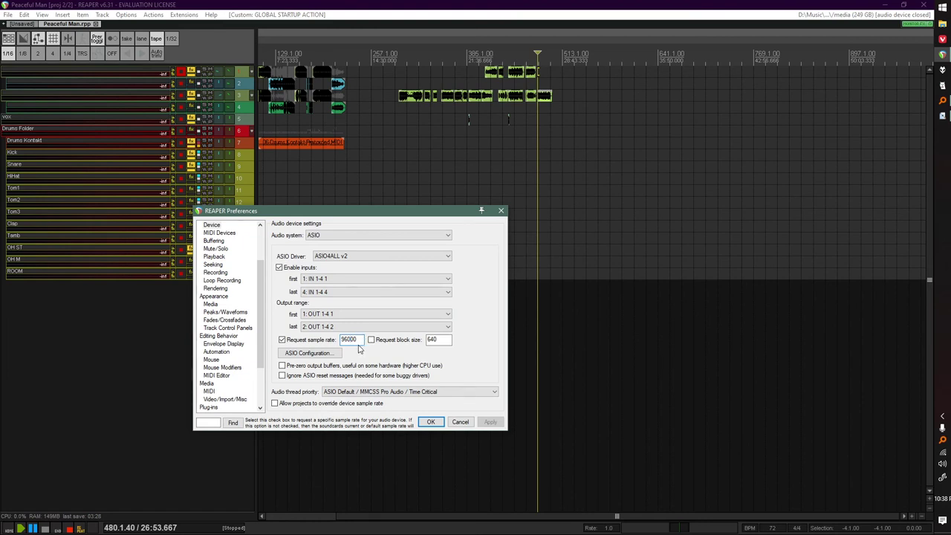
pyautogui.doubleClick(349, 340)
pyautogui.write('4410')
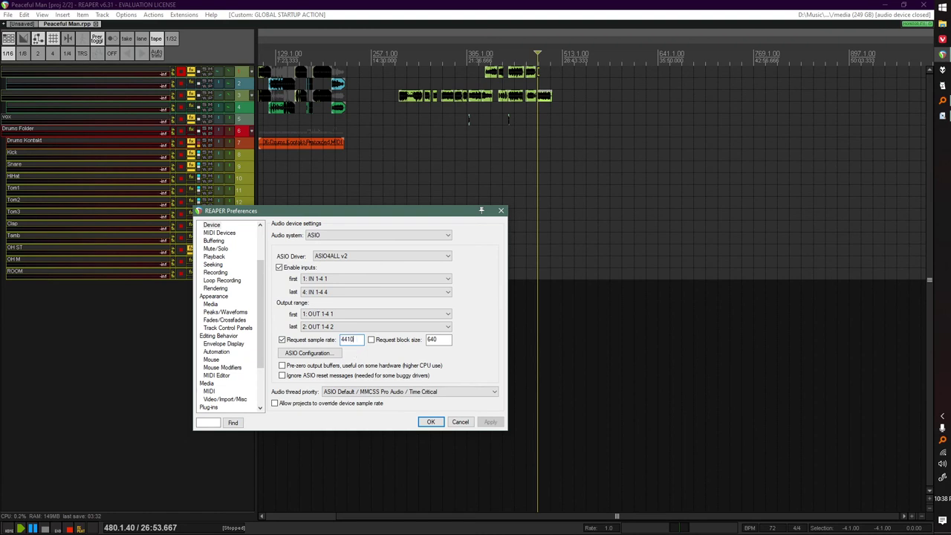
pyautogui.write('0')
pyautogui.press('Return')
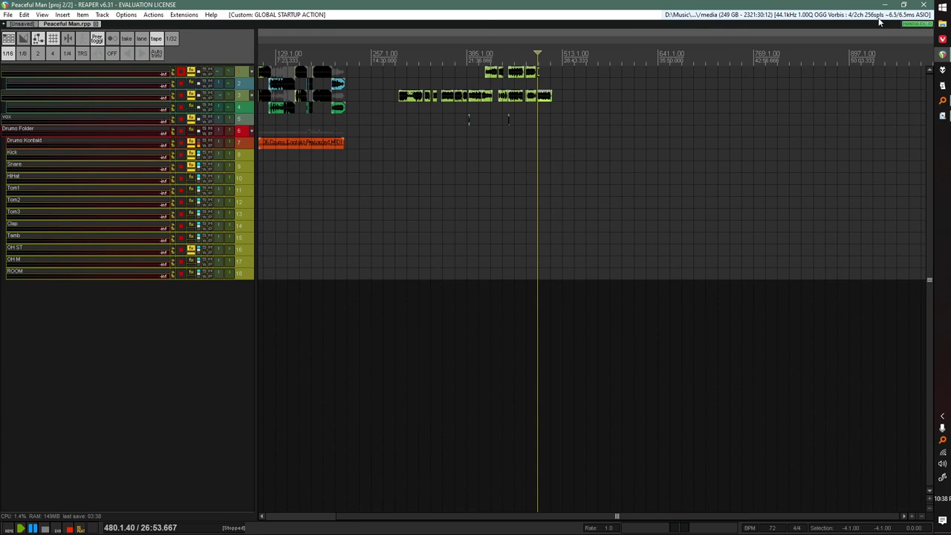
# - Set the requested sample rate back to 96000 in the audio device settings and apply it
pyautogui.click(798, 16)
pyautogui.moveTo(342, 339); pyautogui.dragTo(455, 337)
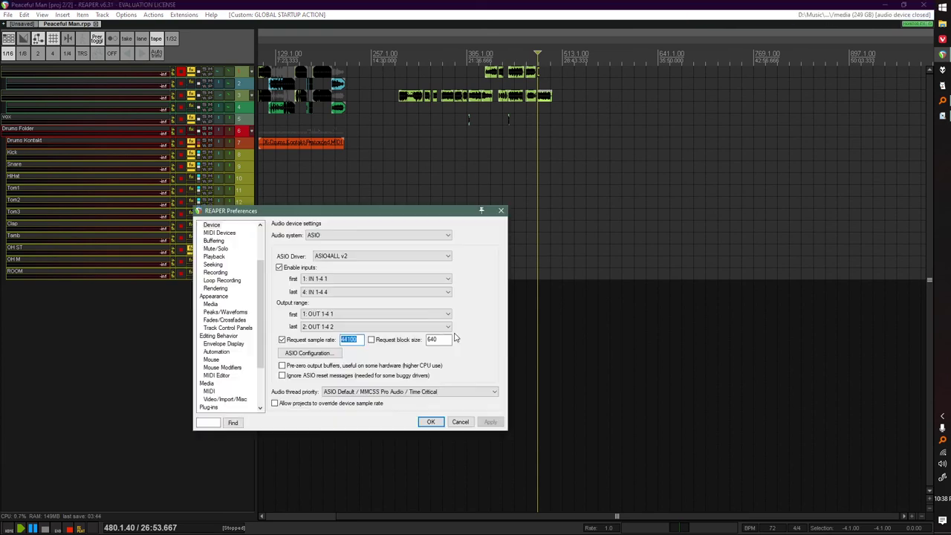
pyautogui.write('9600')
pyautogui.write('0')
pyautogui.press('Return')
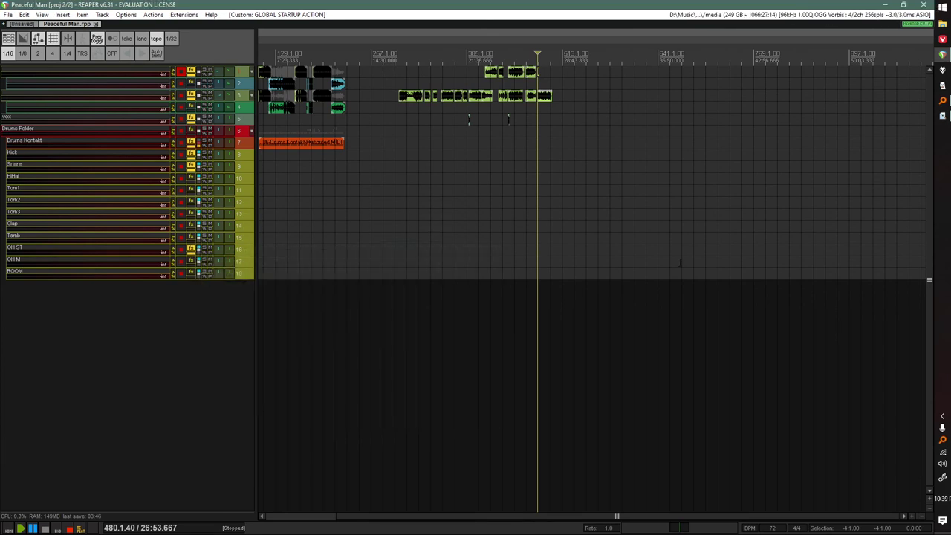